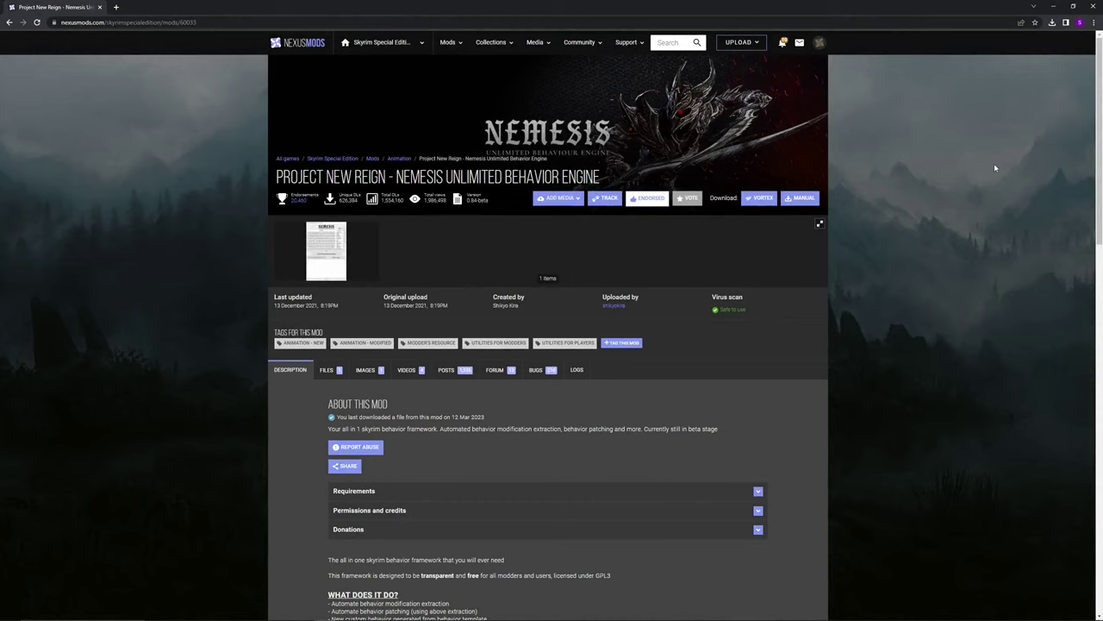
# Find the x86 download link on Microsoft's Visual C++ Redistributable page, and return to the Nemesis mod page.
pyautogui.scroll(-2, 994, 167)
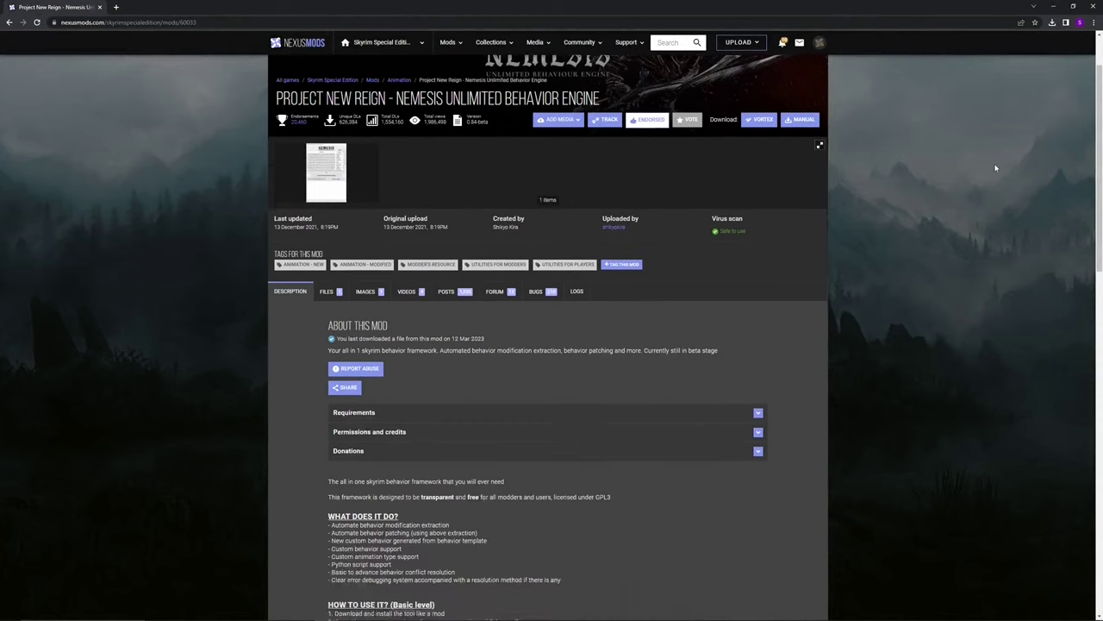
pyautogui.click(622, 322)
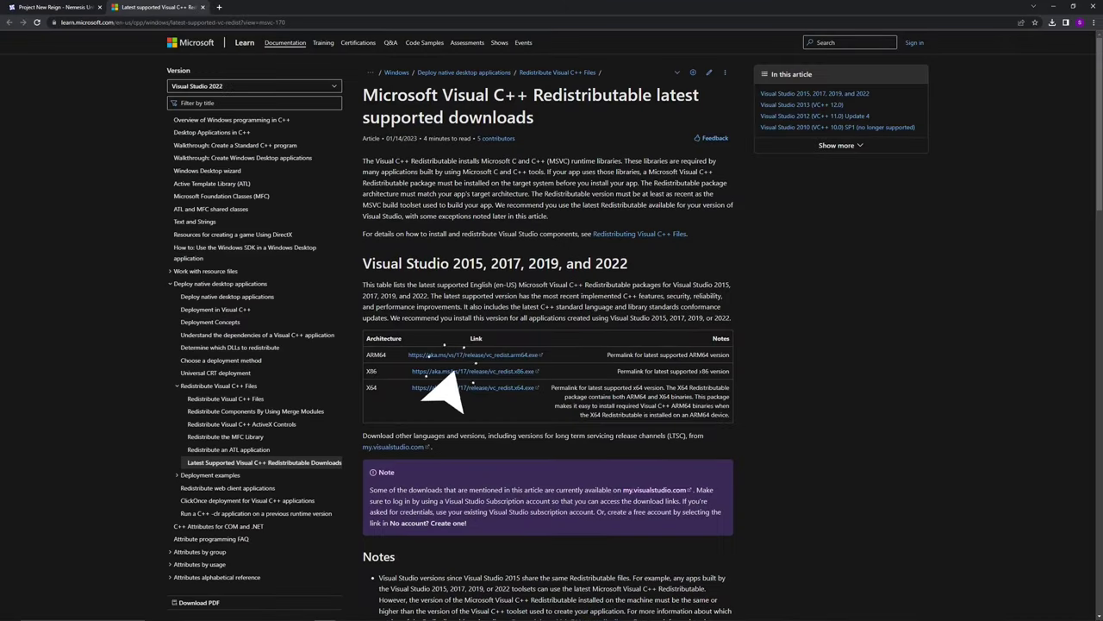
pyautogui.moveTo(412, 370); pyautogui.dragTo(729, 370)
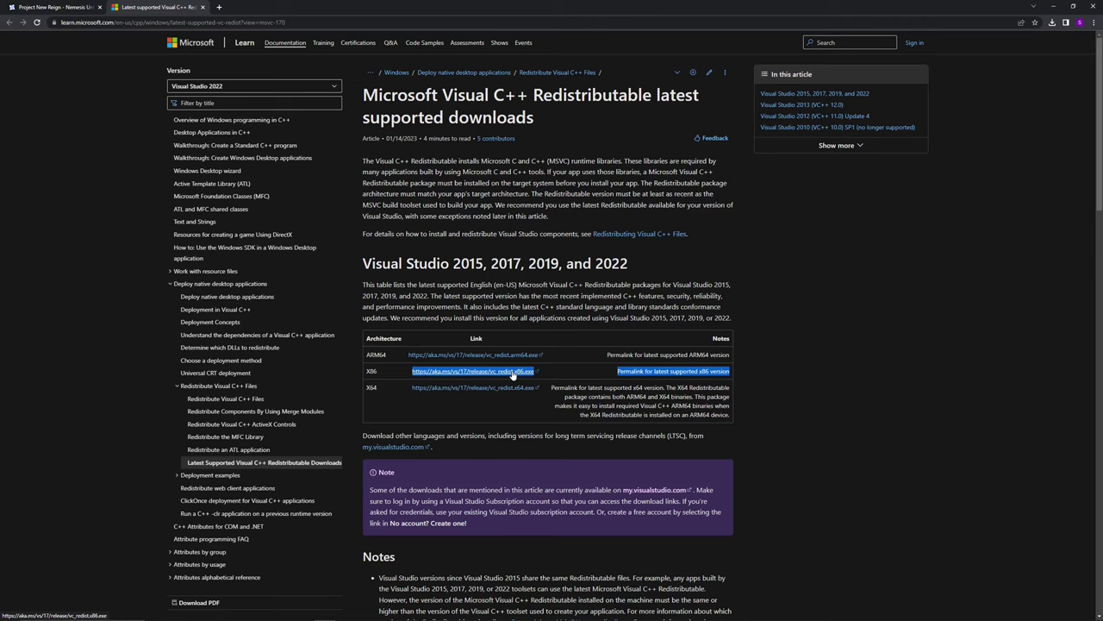
pyautogui.hotkey('ctrl', 'Tab')
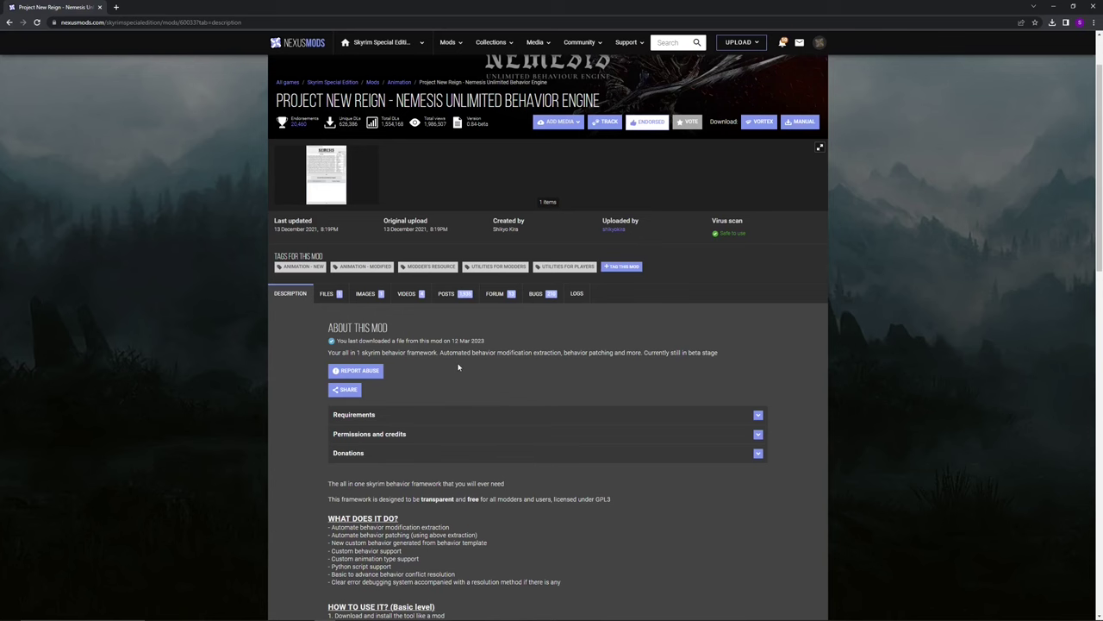
# Download the Nemesis Unlimited Behavior Engine main file through the mod manager, using the free slow download.
pyautogui.click(327, 293)
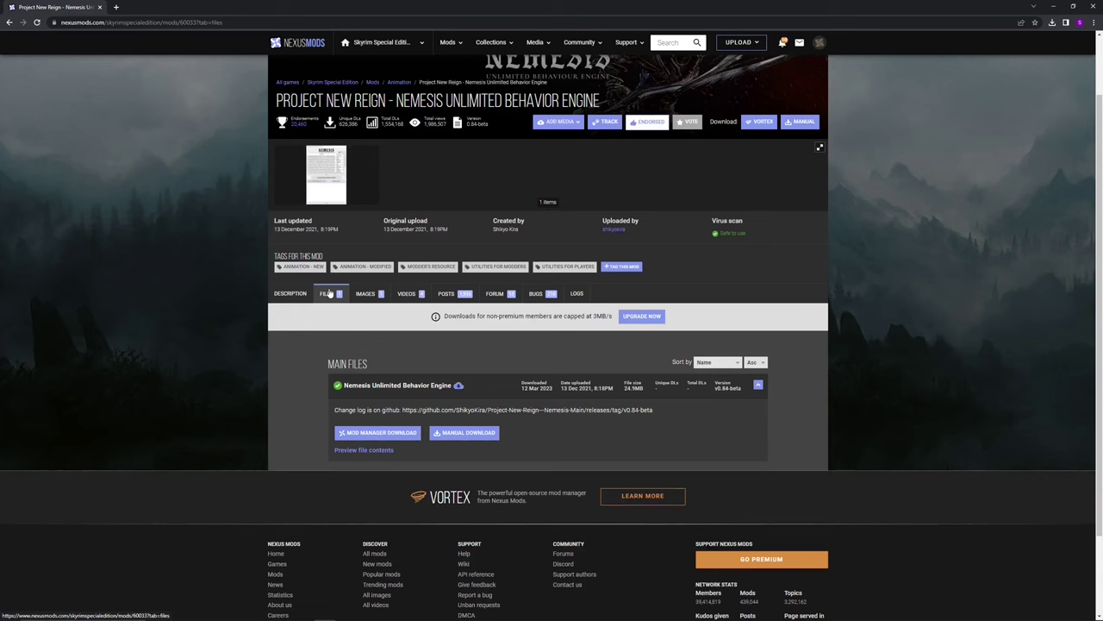
pyautogui.click(365, 434)
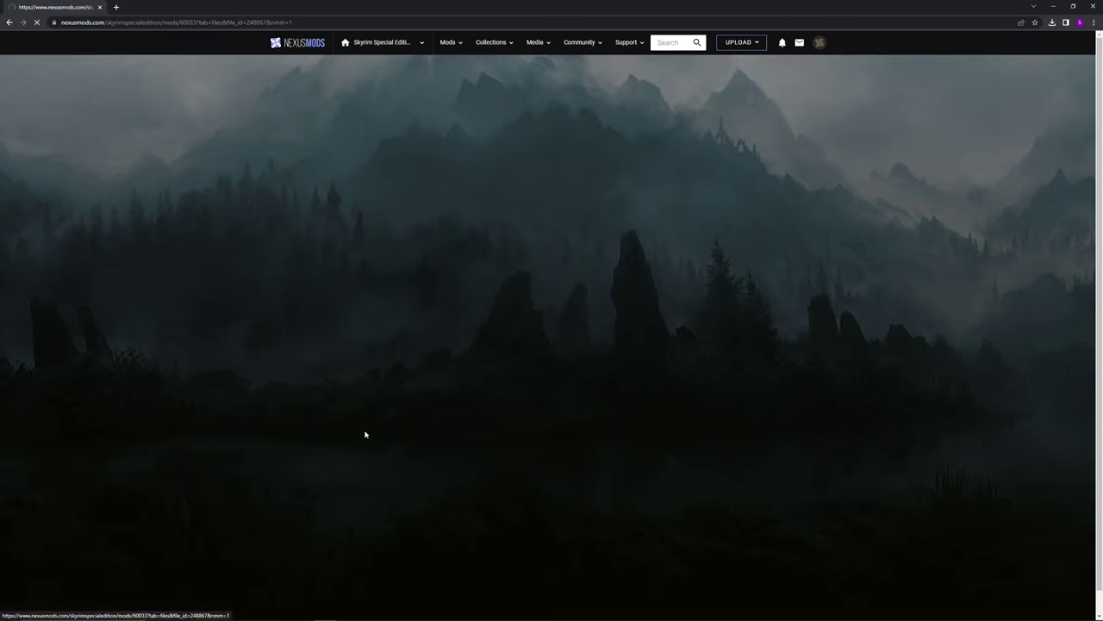
pyautogui.scroll(-5, 365, 432)
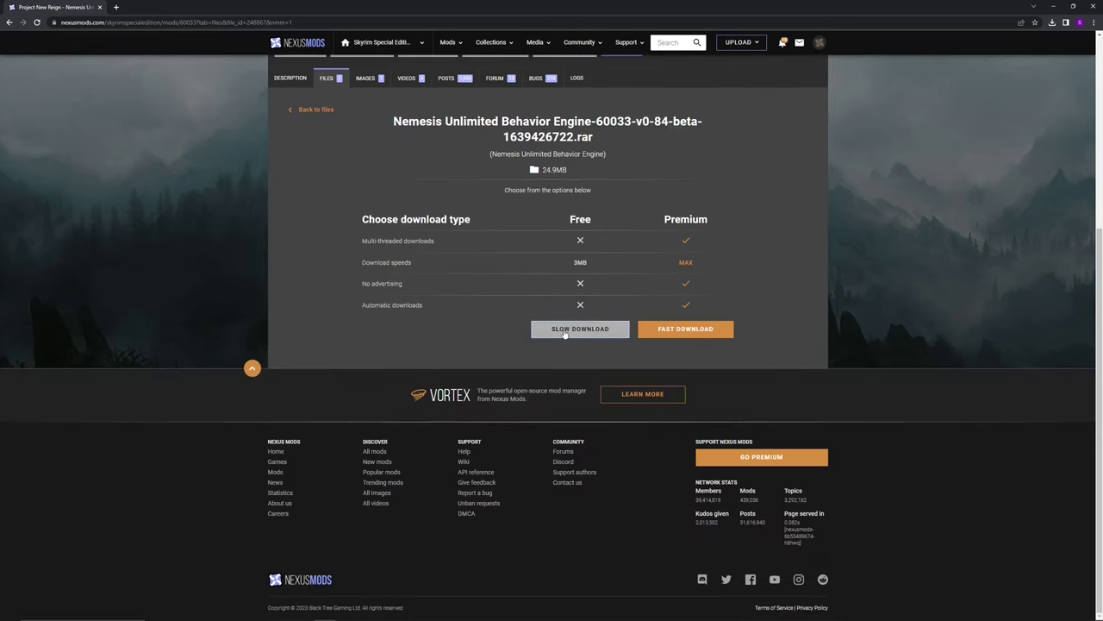
pyautogui.click(569, 329)
pyautogui.click(593, 96)
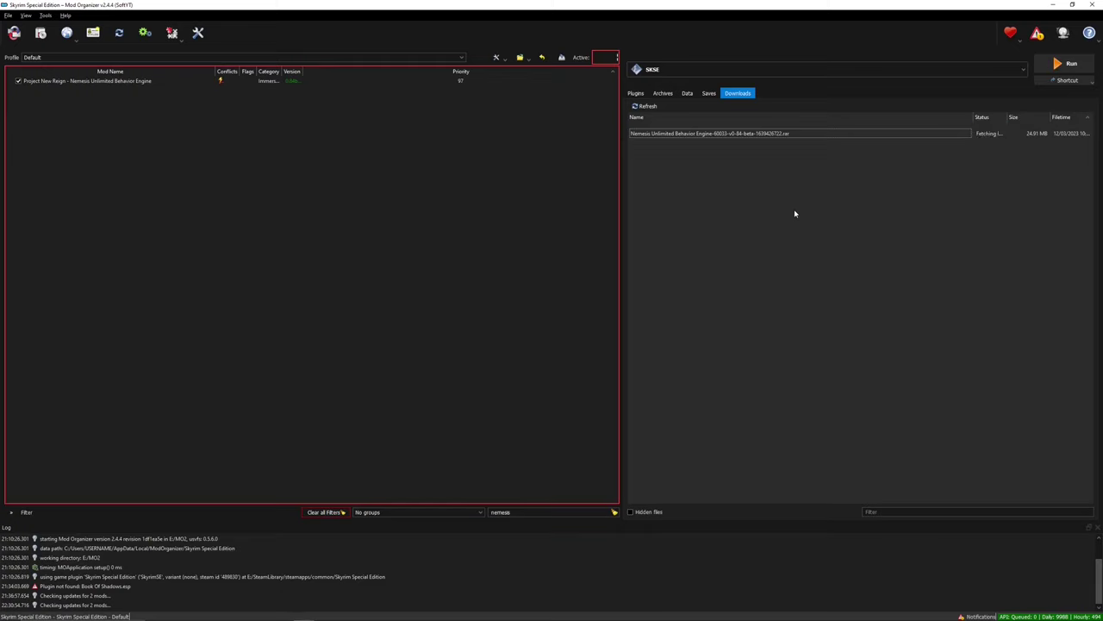
# Install the downloaded Nemesis archive as "Project New Reign - Nemesis Unlimited Behavior Engine v2" and enable the mod.
pyautogui.click(837, 140)
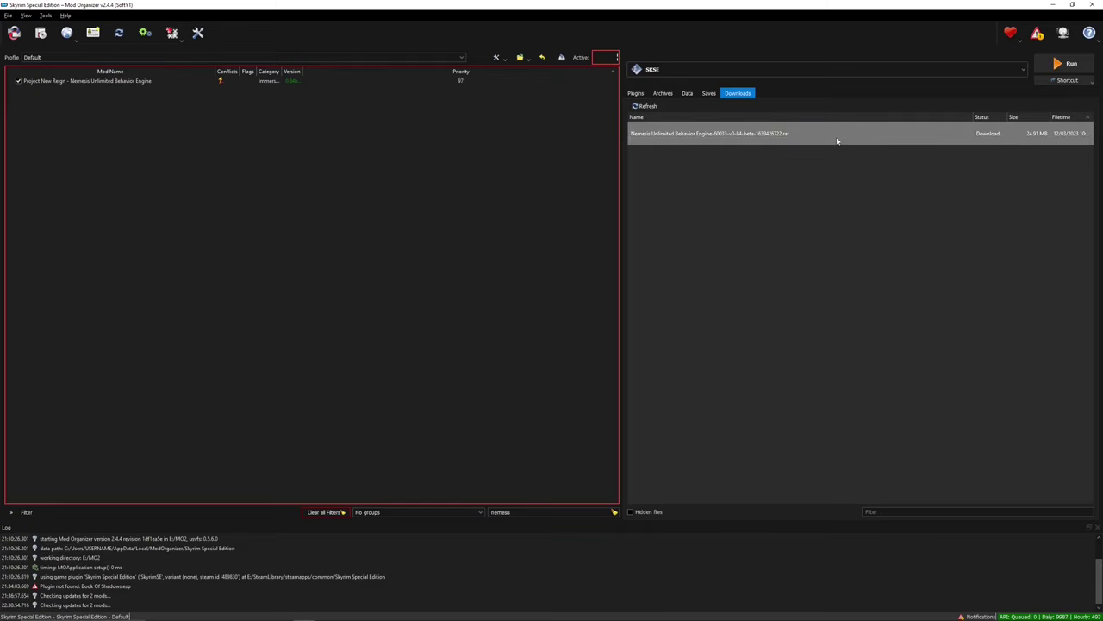
pyautogui.rightClick(837, 140)
pyautogui.click(845, 146)
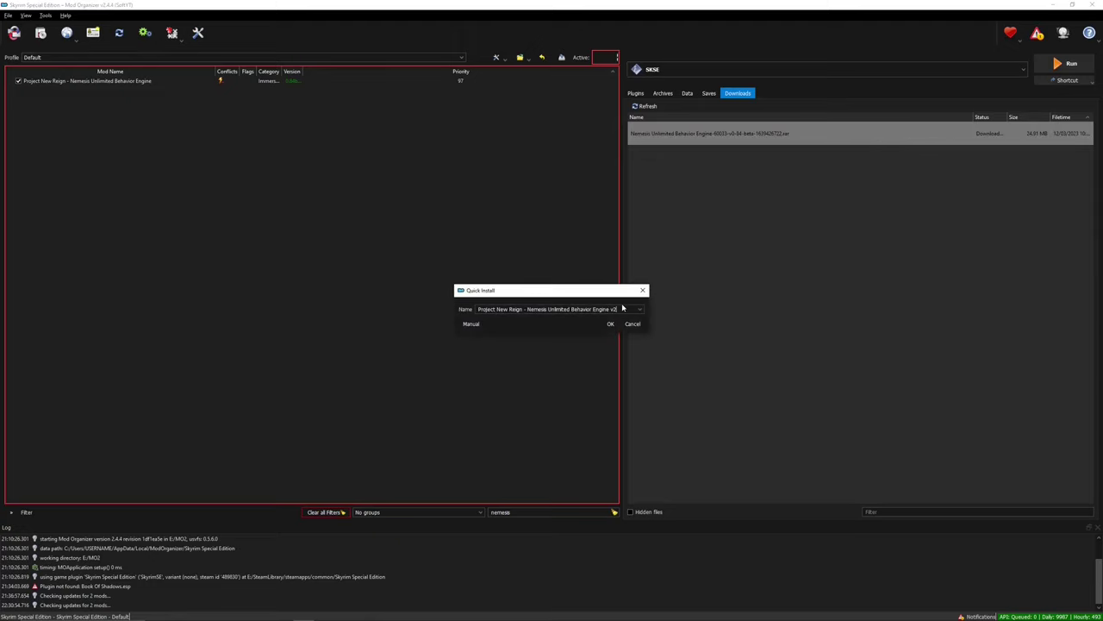
pyautogui.click(610, 323)
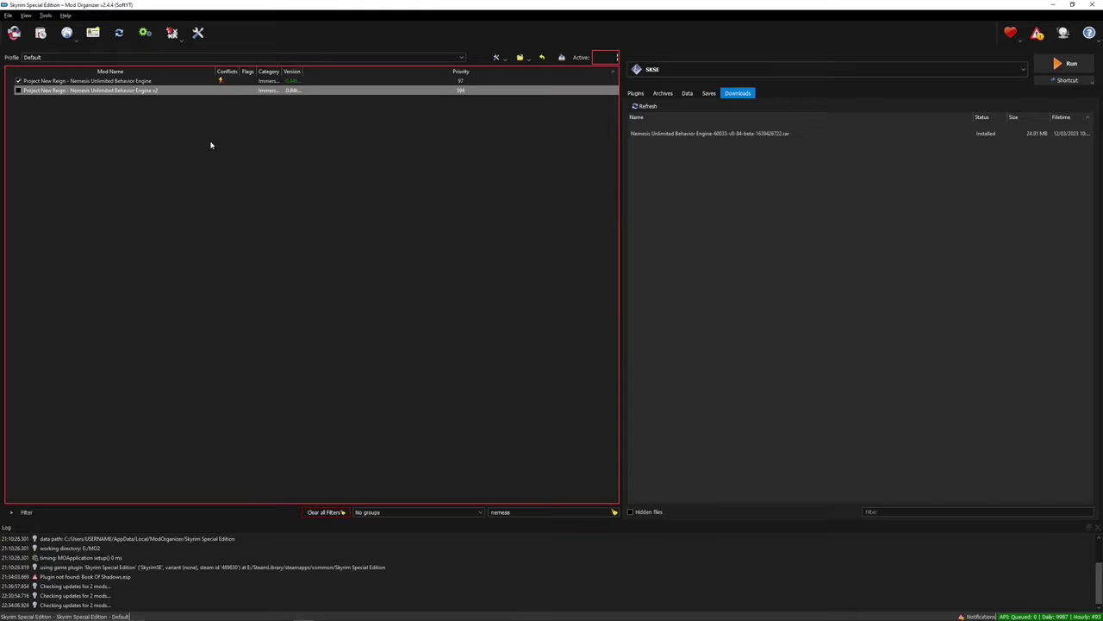
pyautogui.press('space')
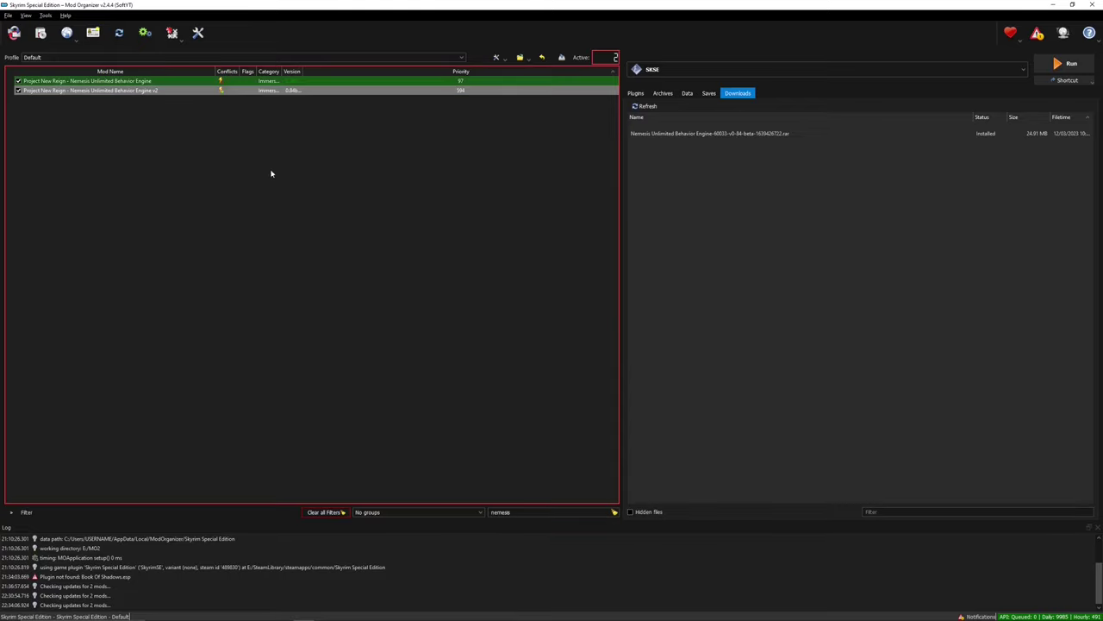
# Create an empty mod named Nemesis Output.
pyautogui.click(496, 57)
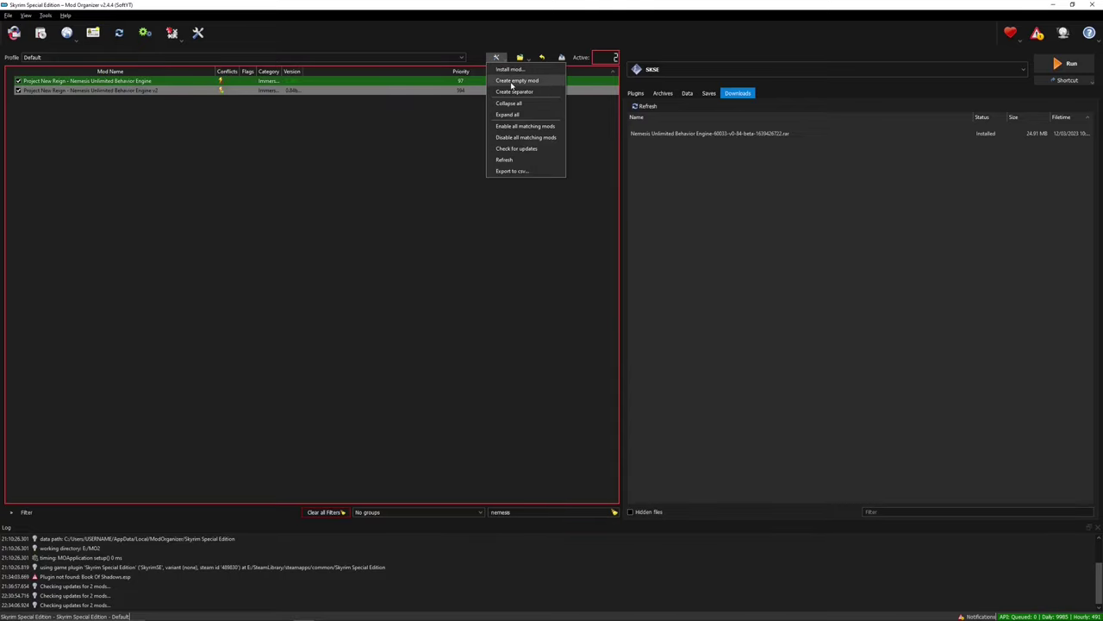
pyautogui.click(534, 80)
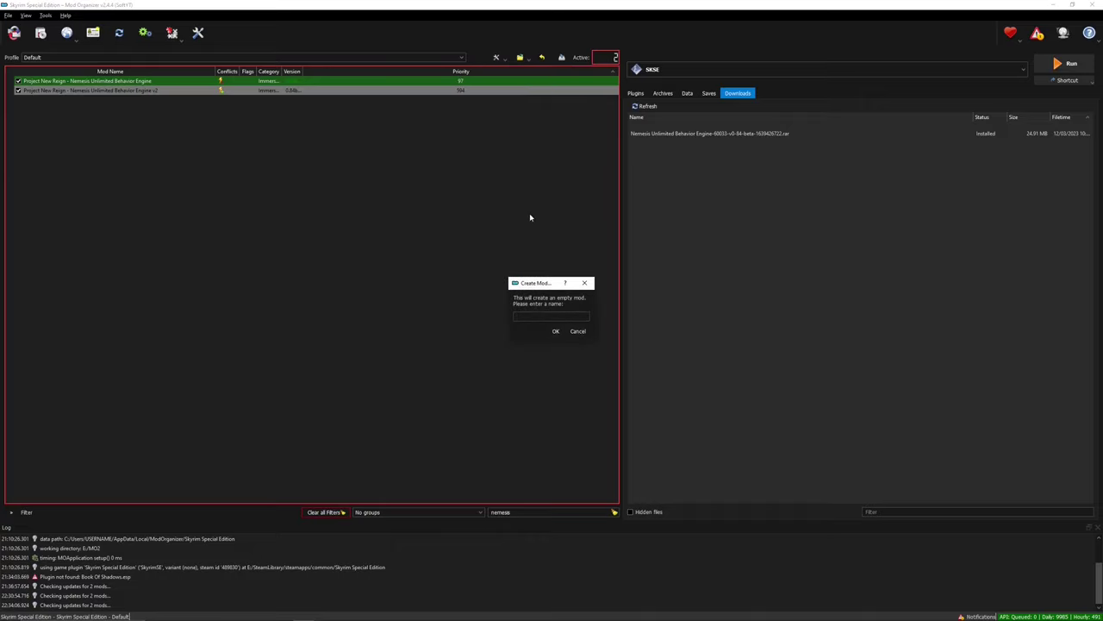
pyautogui.write('Nemesis Output')
pyautogui.click(557, 332)
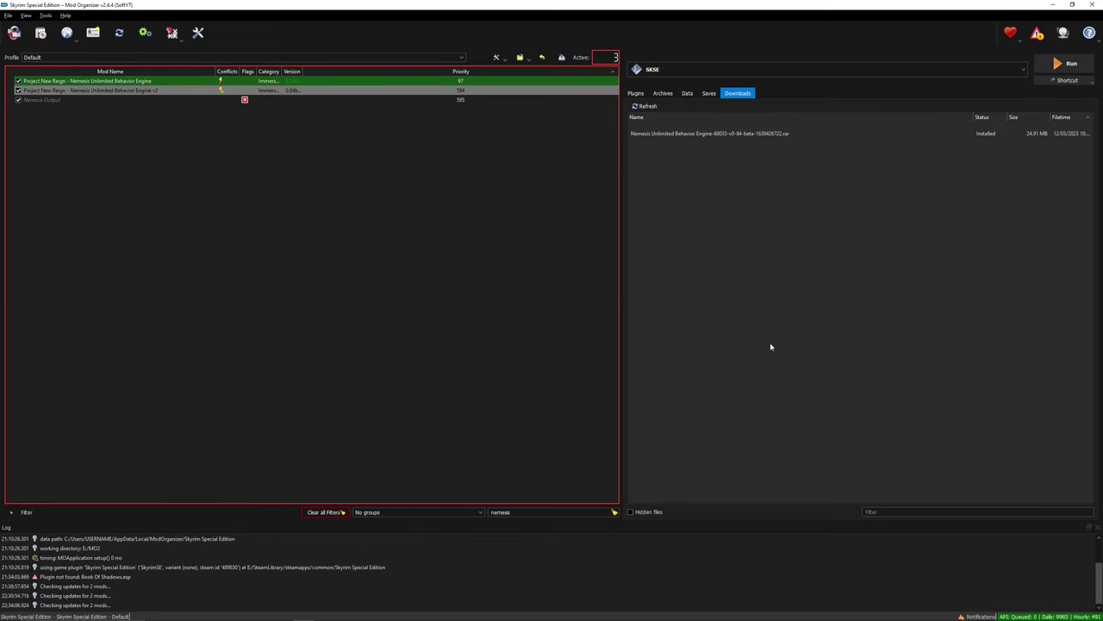
# Add a new executable from file, choosing Nemesis Unlimited Behavior Engine in the v2 mod's Nemesis_Engine folder under MO2 Instance\mods.
pyautogui.click(762, 70)
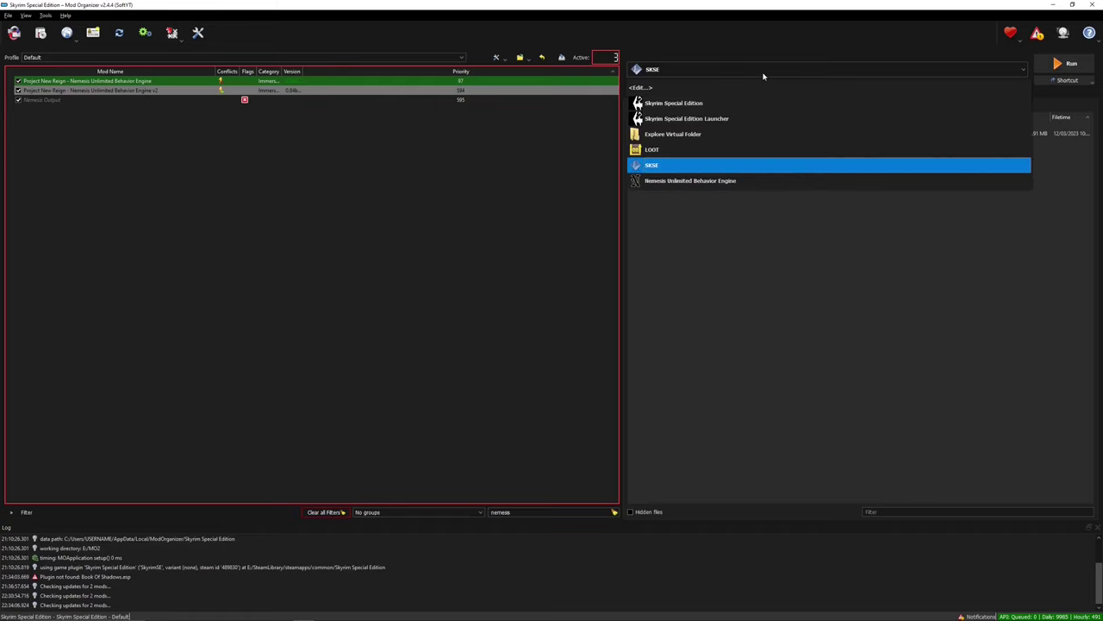
pyautogui.click(685, 89)
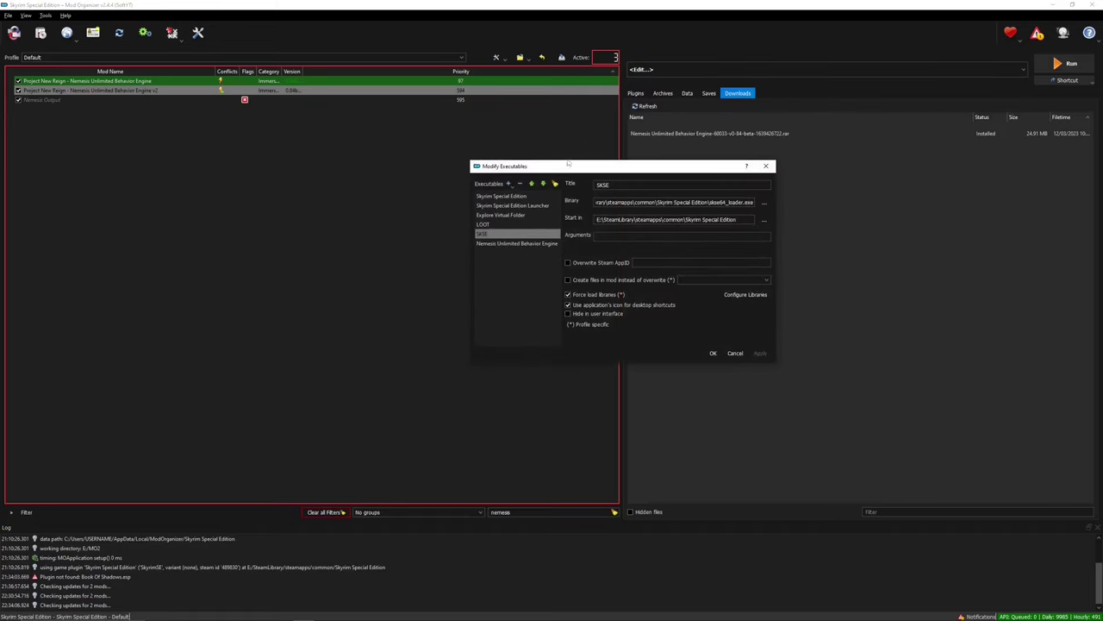
pyautogui.click(507, 182)
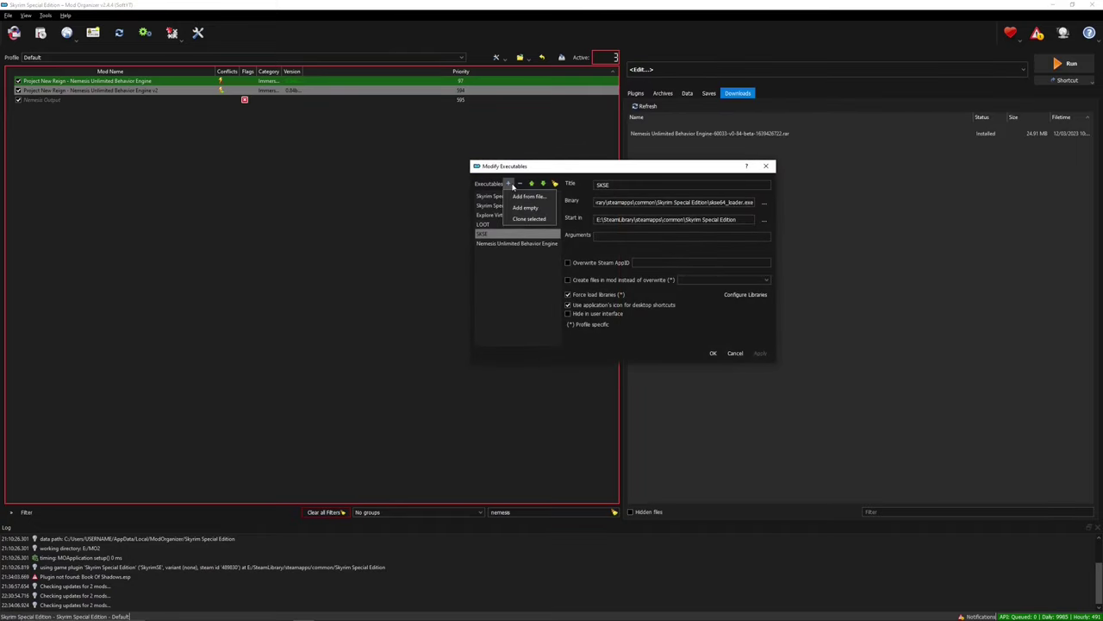
pyautogui.click(520, 197)
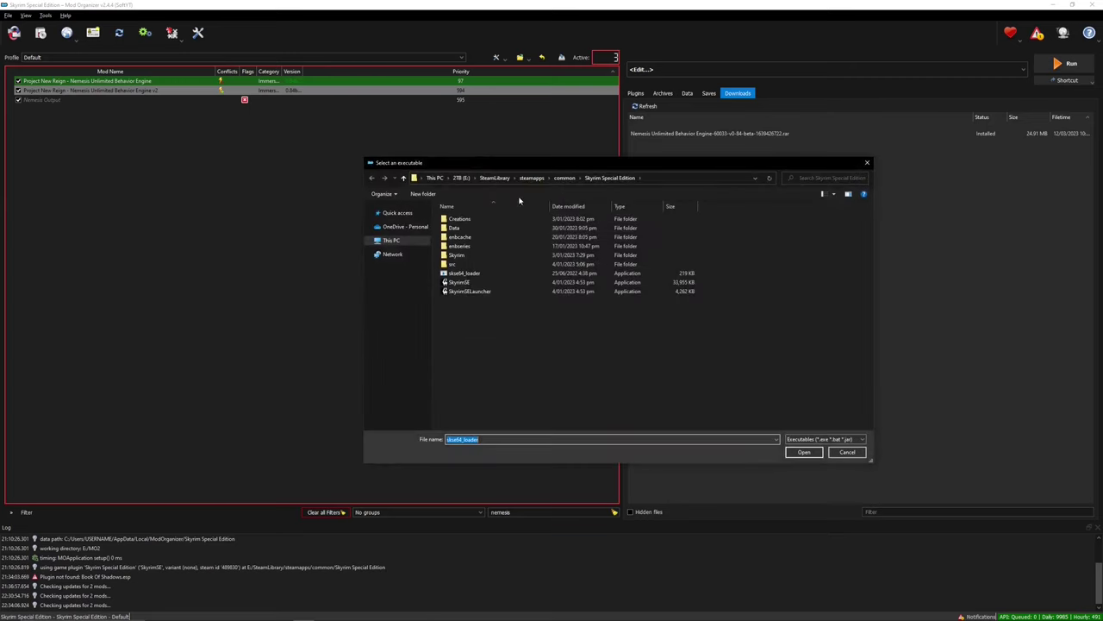
pyautogui.click(461, 177)
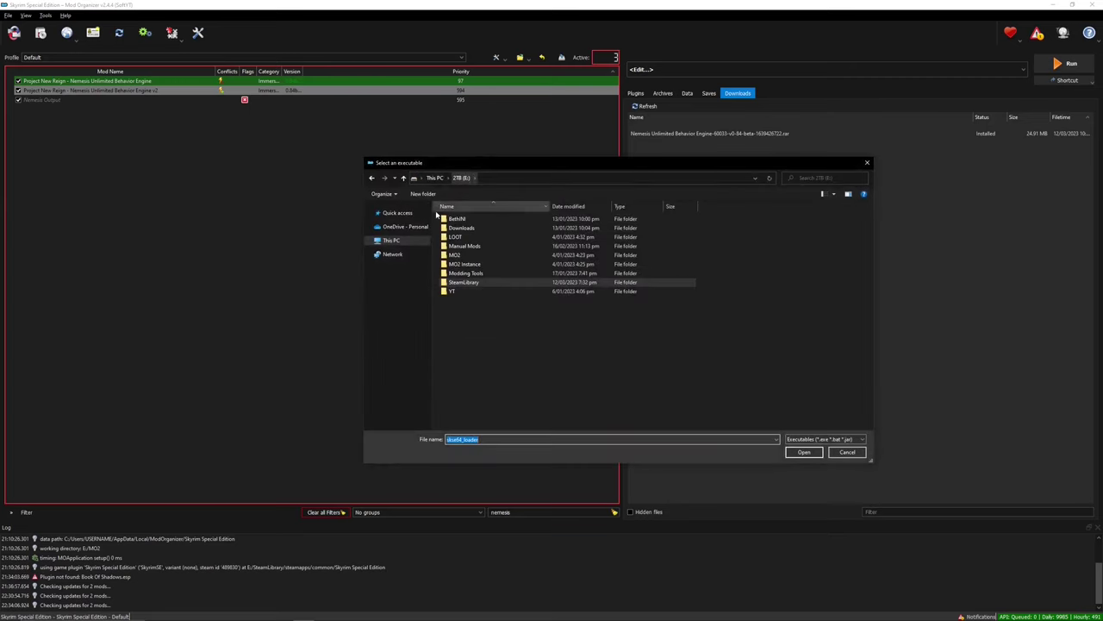
pyautogui.doubleClick(478, 266)
pyautogui.doubleClick(469, 228)
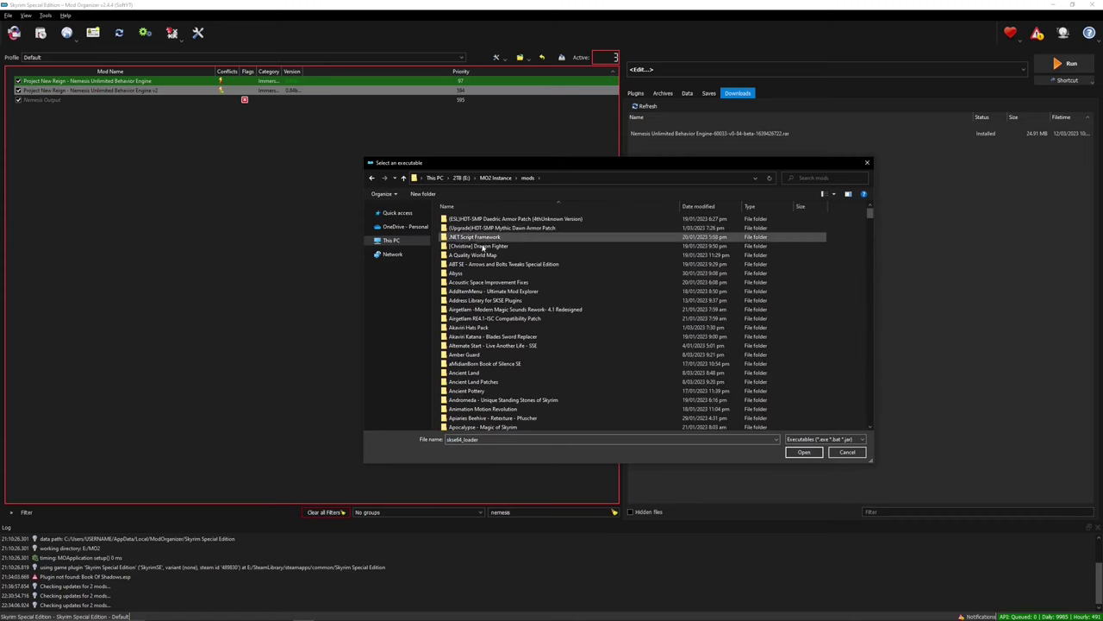
pyautogui.write('pro')
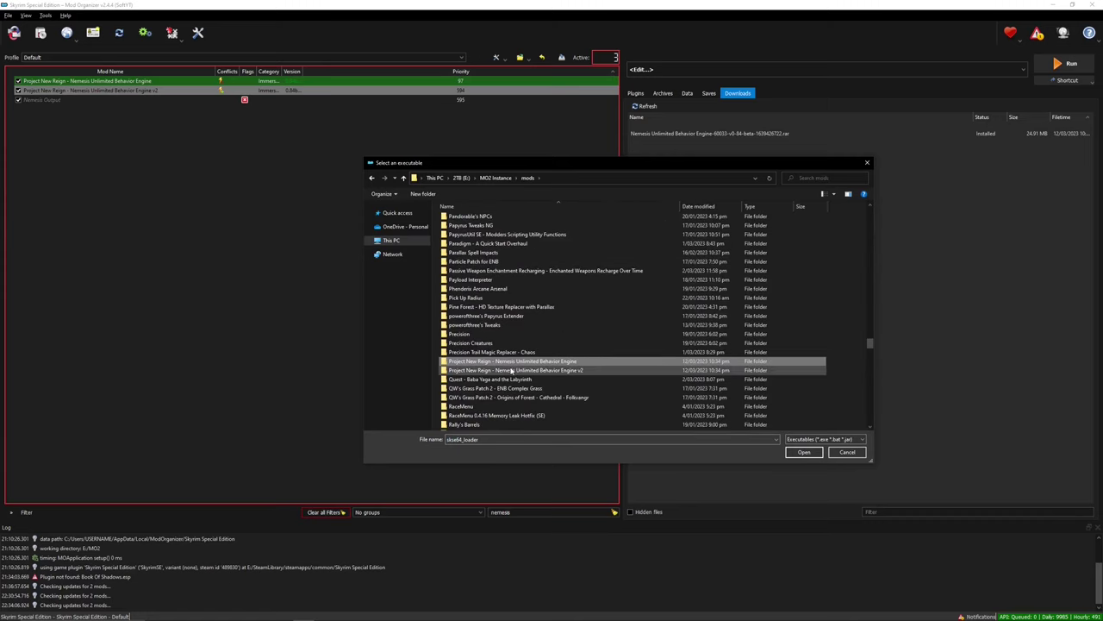
pyautogui.doubleClick(513, 370)
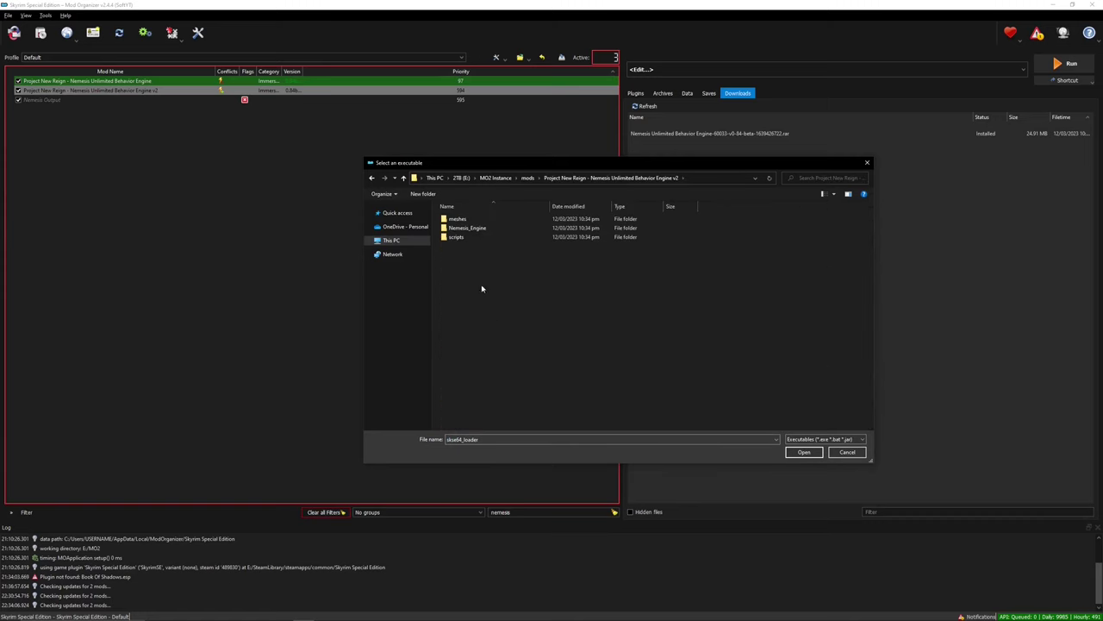
pyautogui.doubleClick(482, 230)
pyautogui.click(493, 347)
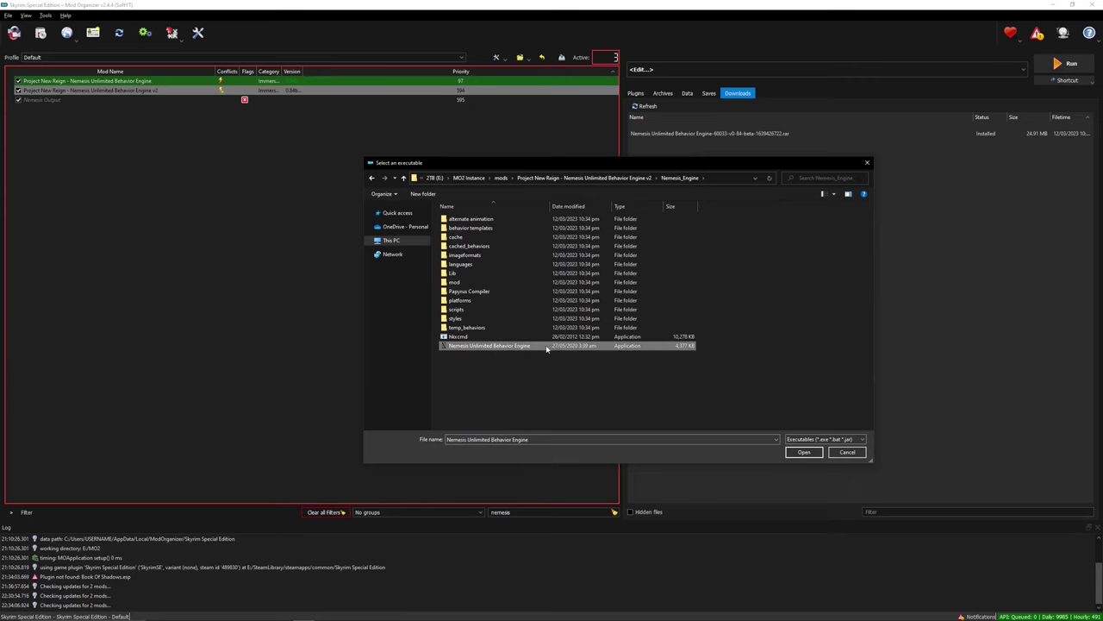
pyautogui.click(805, 452)
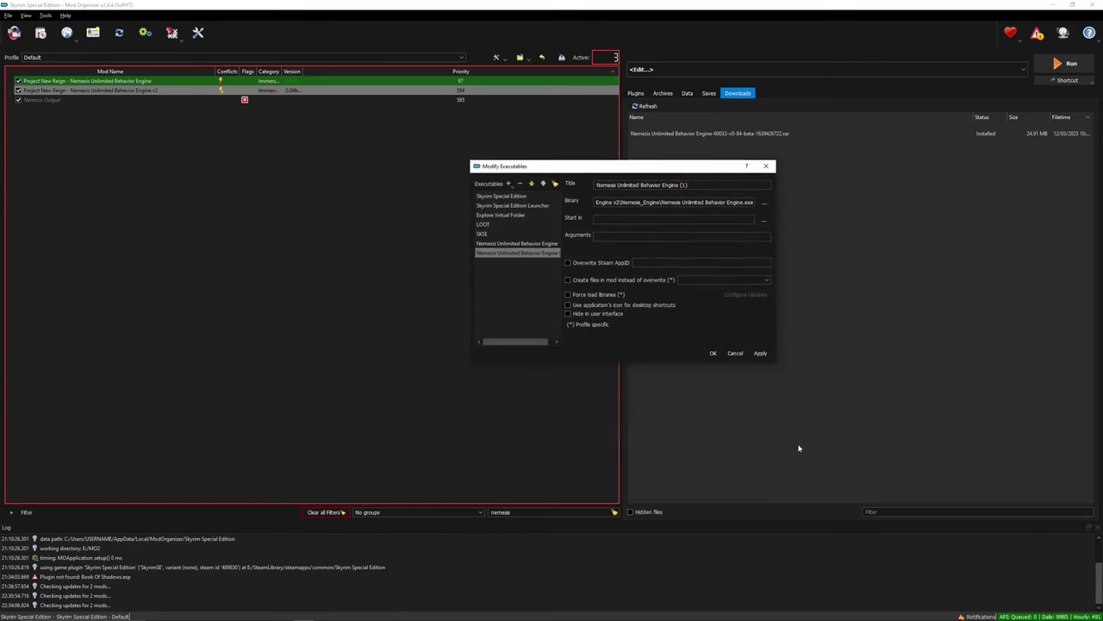
# Make the new Nemesis executable create its files in the Nemesis Output mod instead of overwrite, and save the executable settings.
pyautogui.click(568, 281)
pyautogui.click(766, 281)
pyautogui.click(765, 282)
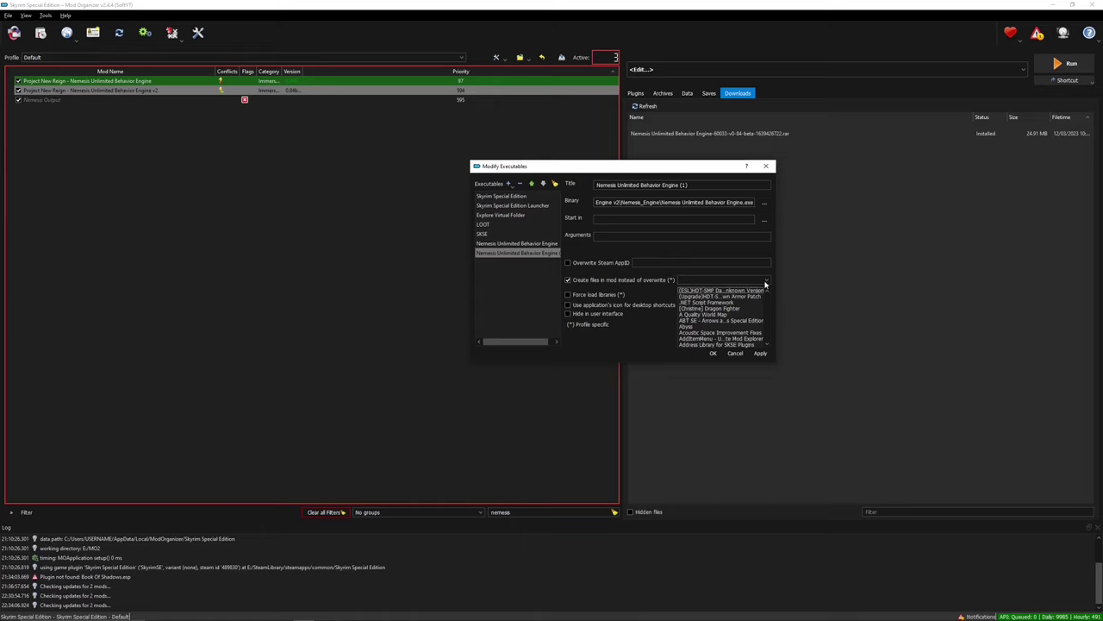
pyautogui.click(729, 282)
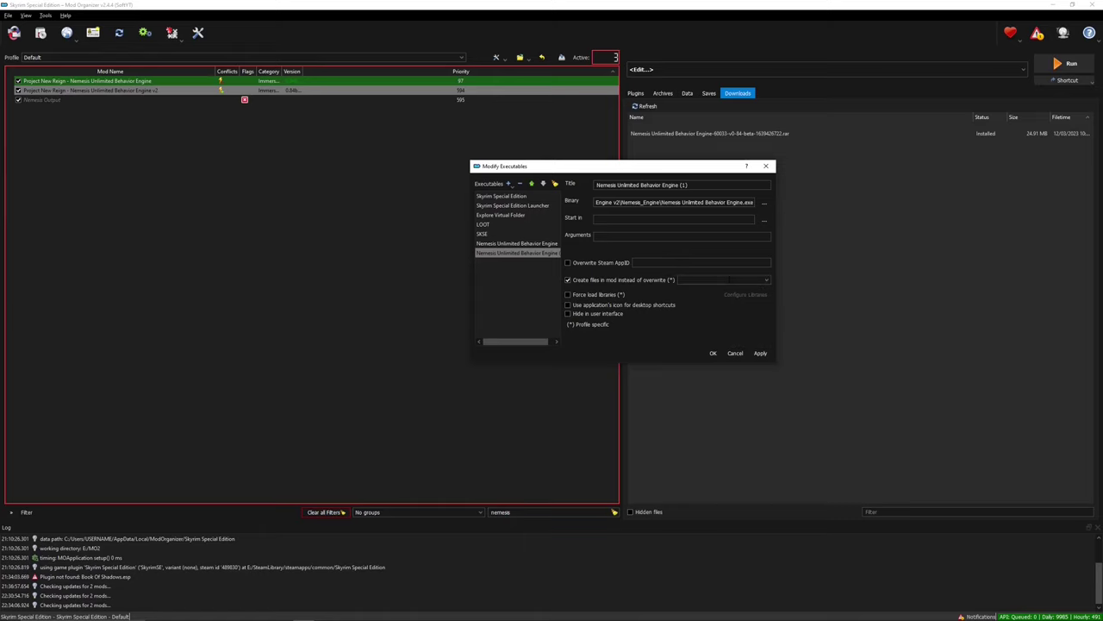
pyautogui.write('nem')
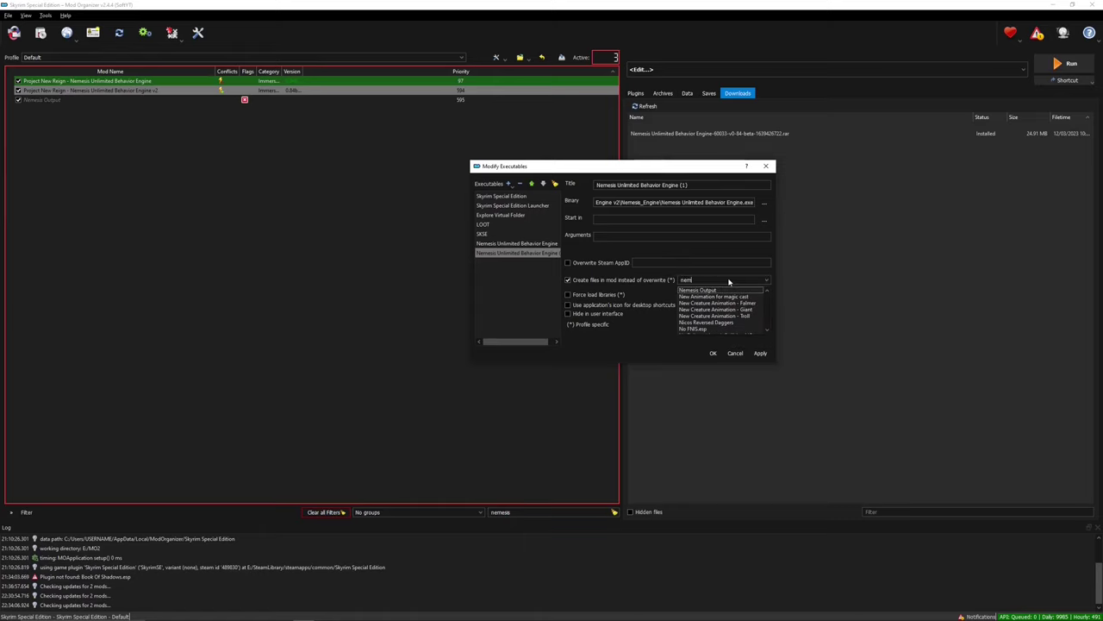
pyautogui.click(708, 290)
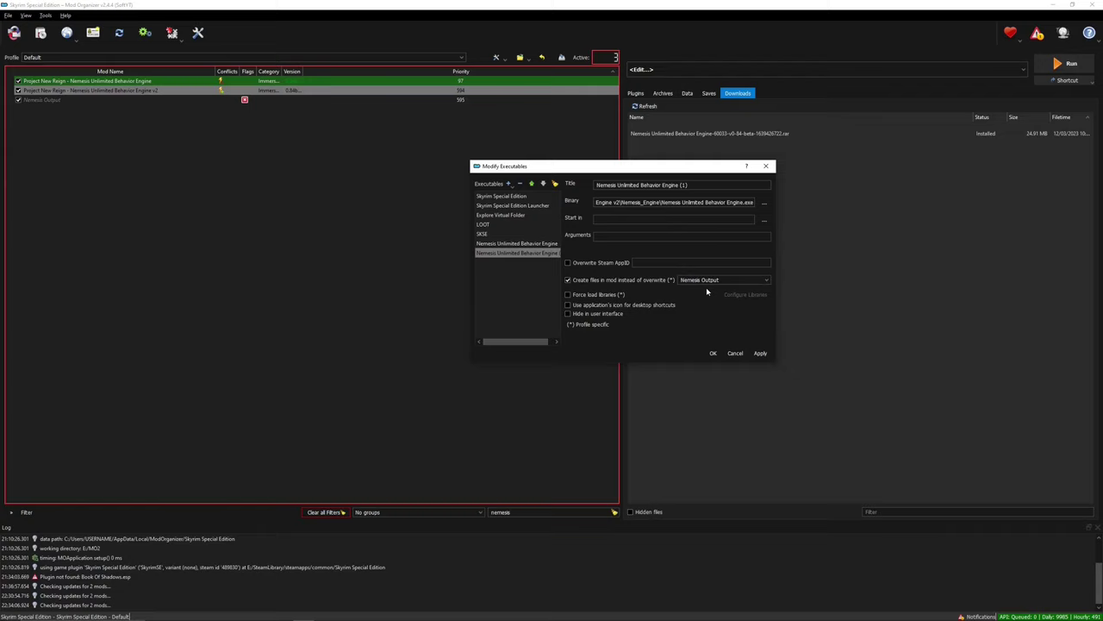
pyautogui.click(762, 354)
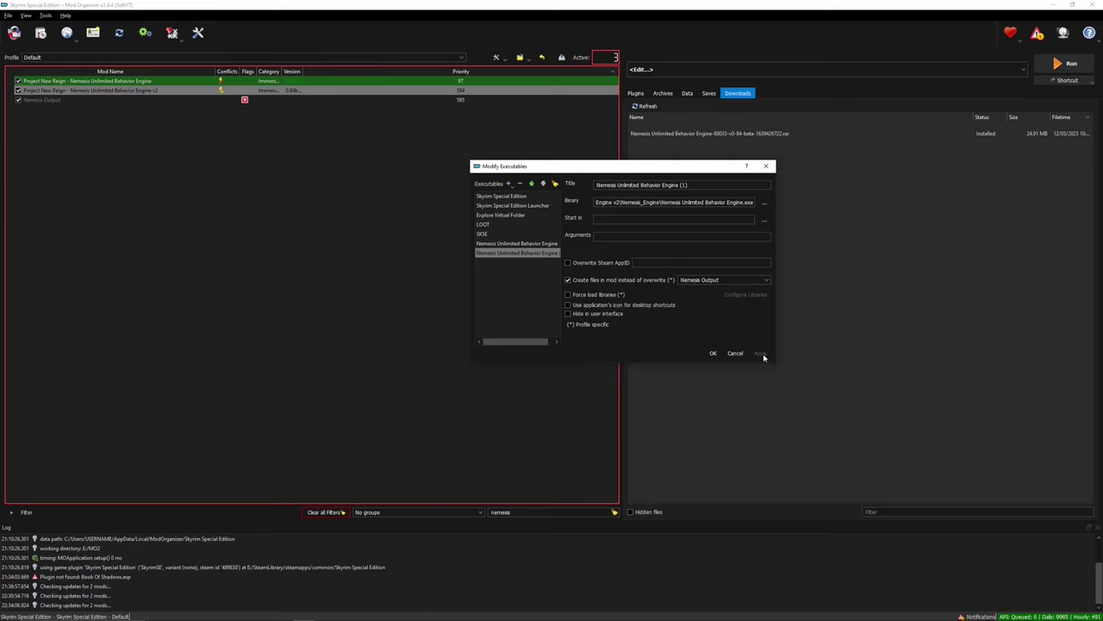
pyautogui.click(715, 353)
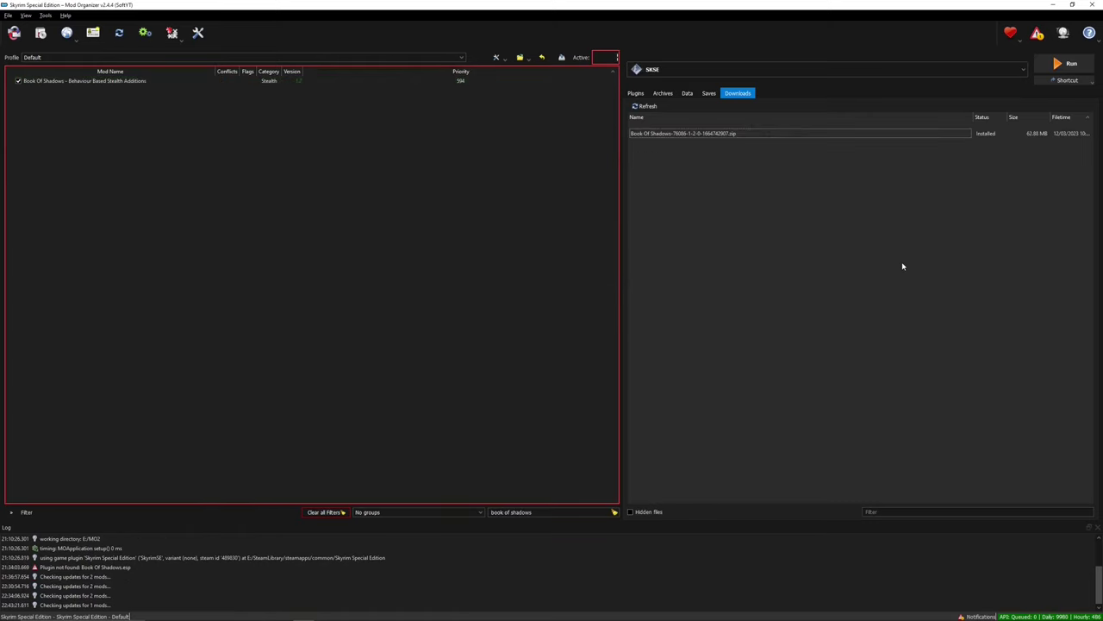
# Choose Nemesis Unlimited Behavior Engine as the program to run.
pyautogui.click(1019, 73)
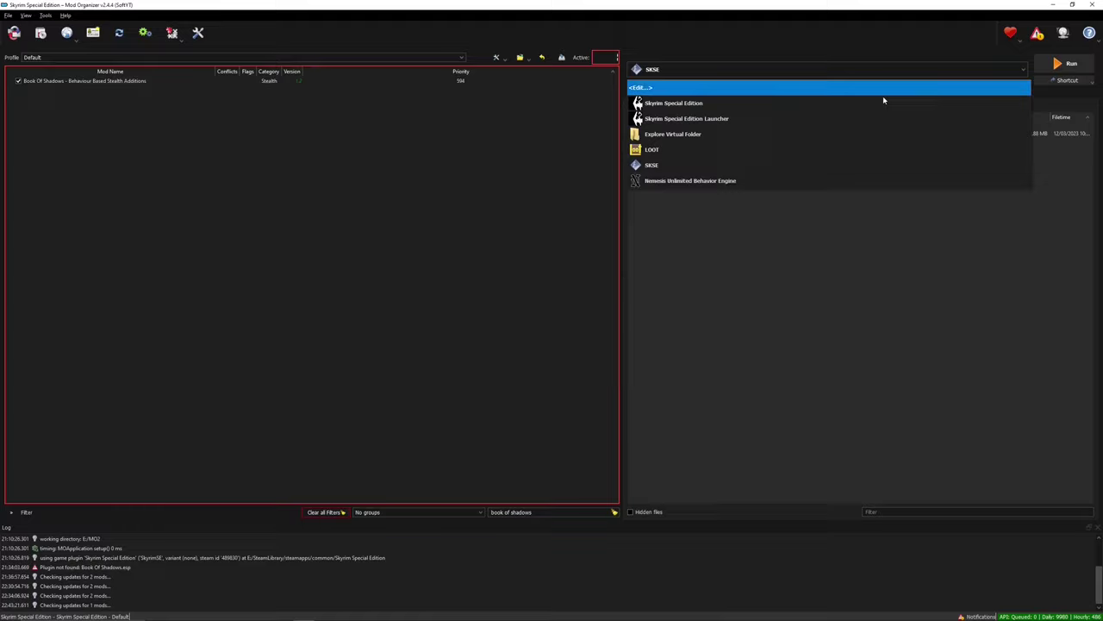
pyautogui.click(687, 180)
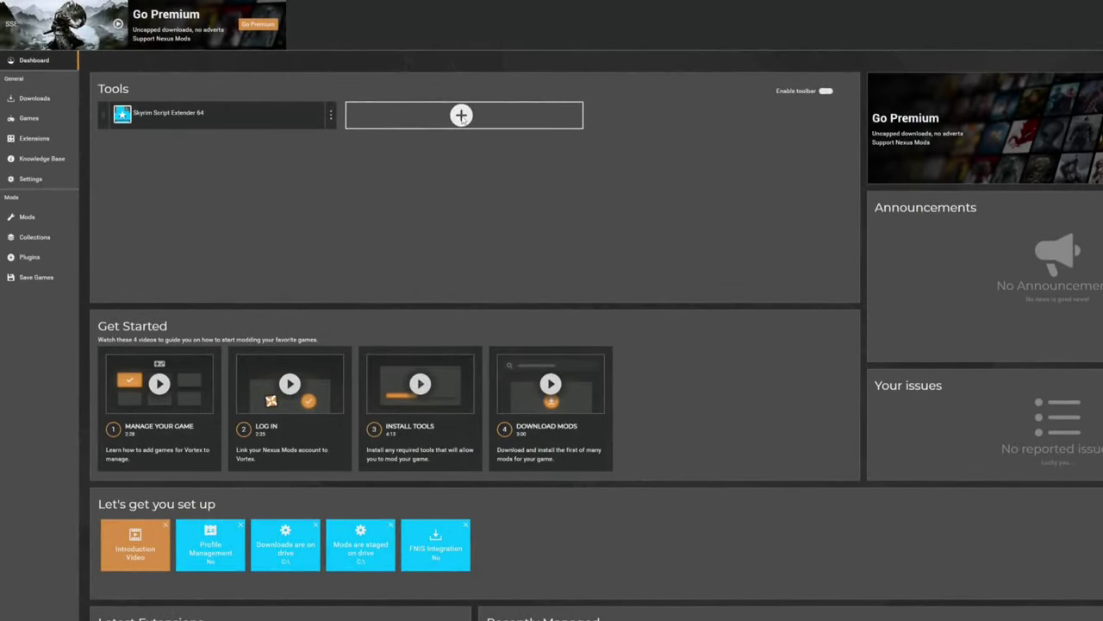
# In Vortex, add a new dashboard tool and name it Nemesis.
pyautogui.click(462, 118)
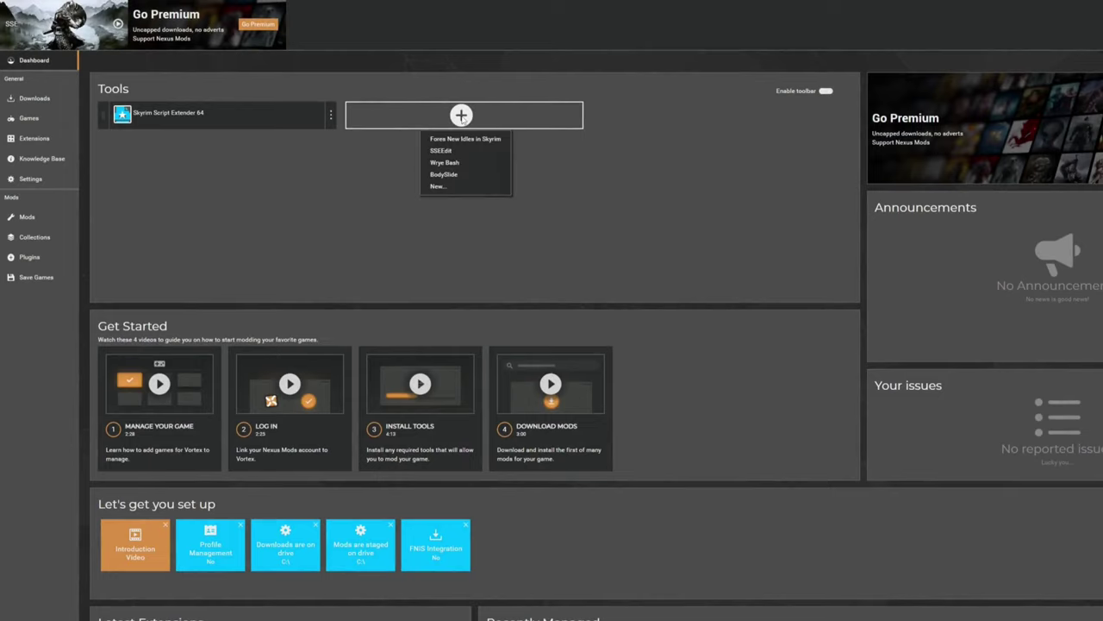
pyautogui.click(446, 188)
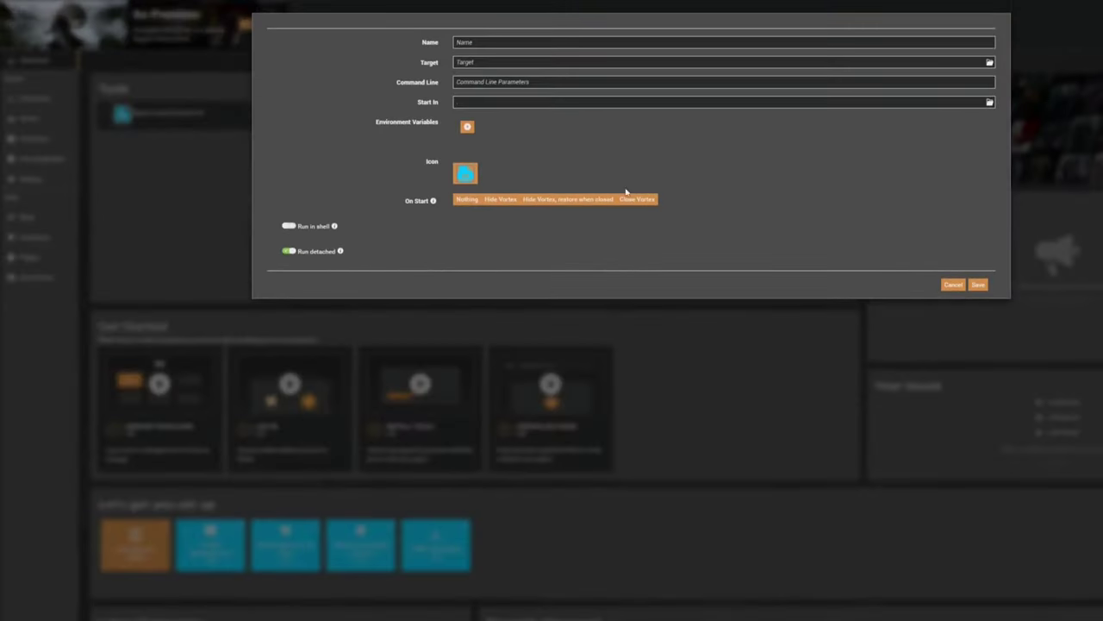
pyautogui.click(505, 39)
pyautogui.write('Nemesis')
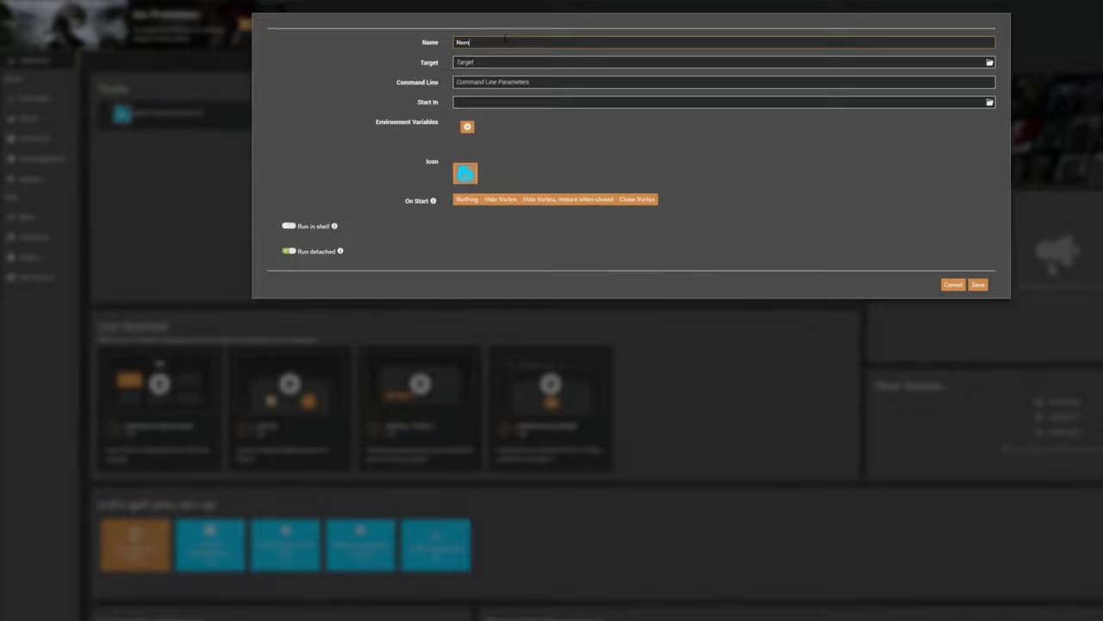
# Browse for the tool's target under SteamLibrary\steamapps\common\Skyrim Special Edition on the 2TB (E:) drive, choosing the Data folder.
pyautogui.click(990, 72)
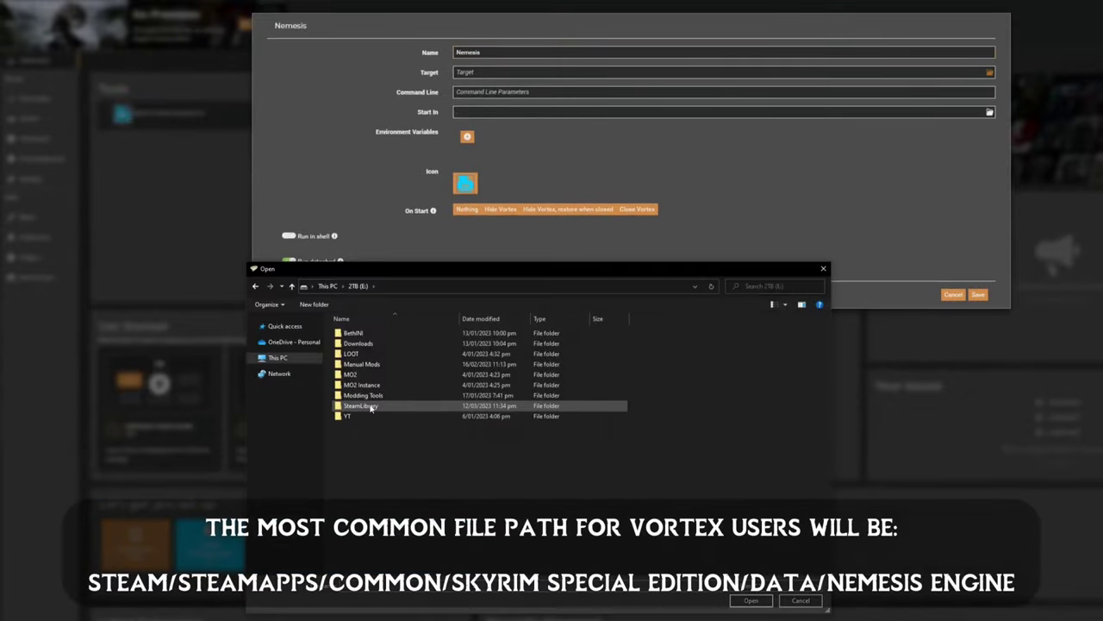
pyautogui.doubleClick(396, 407)
pyautogui.doubleClick(370, 335)
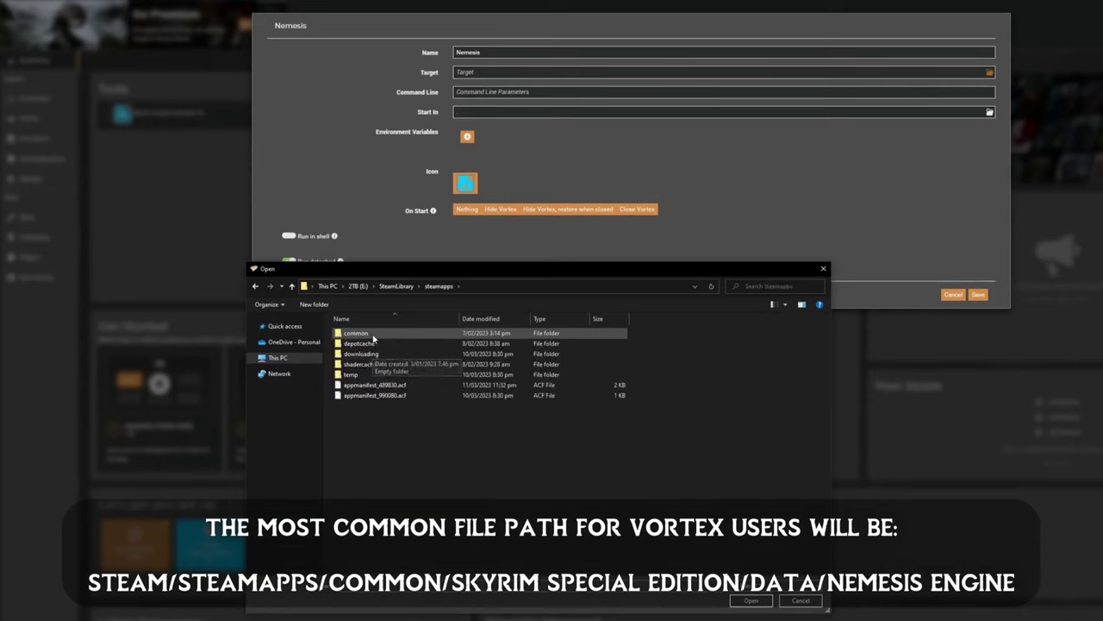
pyautogui.doubleClick(356, 332)
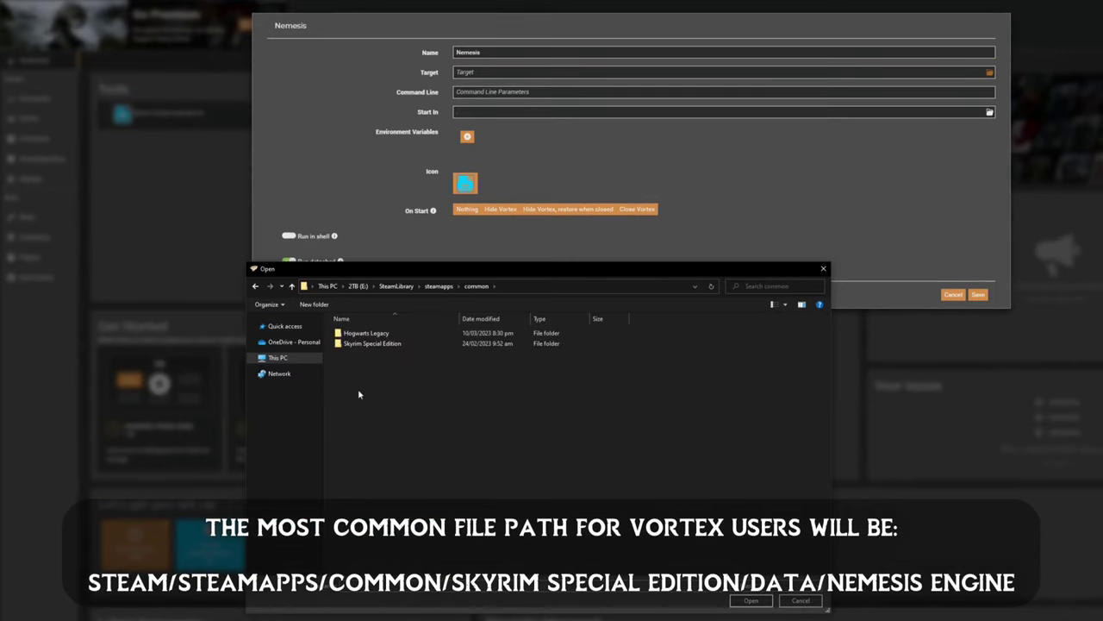
pyautogui.doubleClick(381, 345)
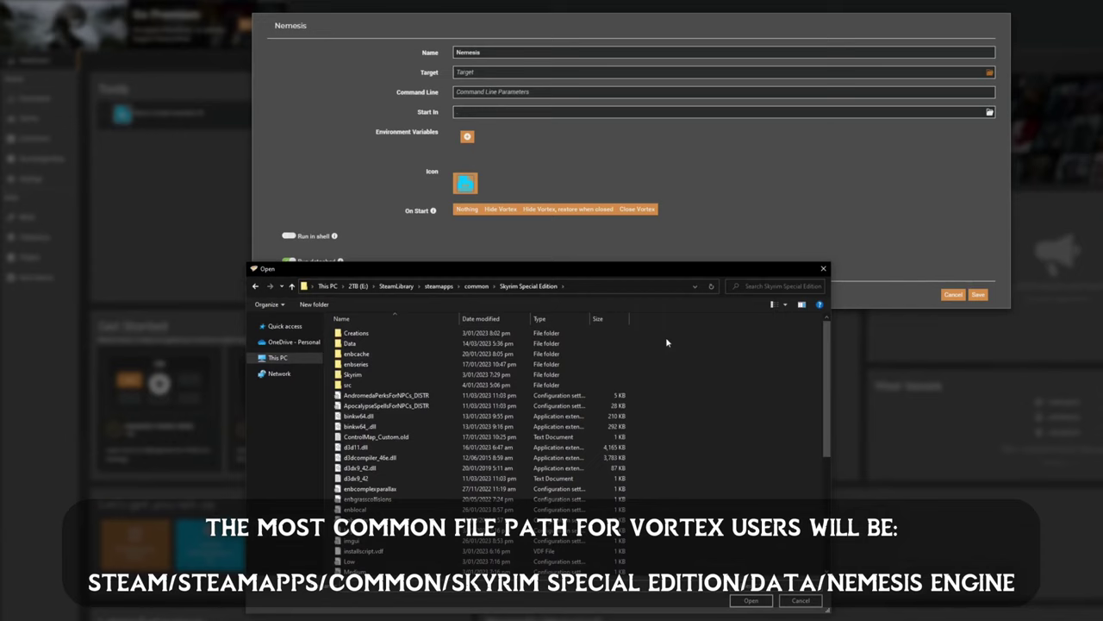
pyautogui.click(523, 343)
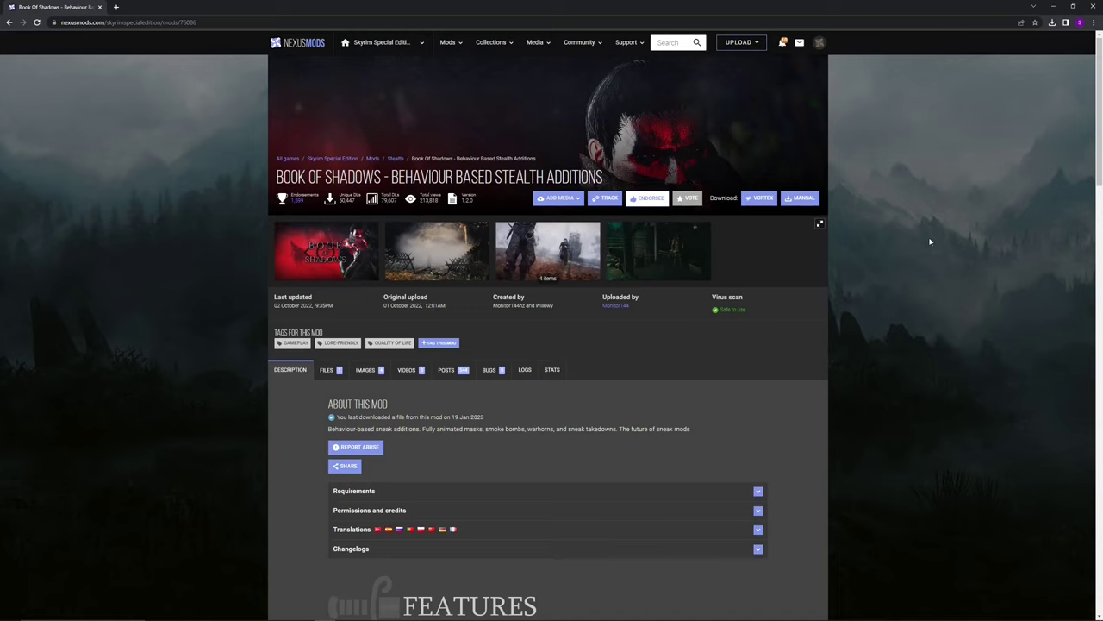
# Download the Book Of Shadows main file from its Nexus Mods page for the mod manager and install it in Mod Organizer under the suggested name.
pyautogui.click(334, 371)
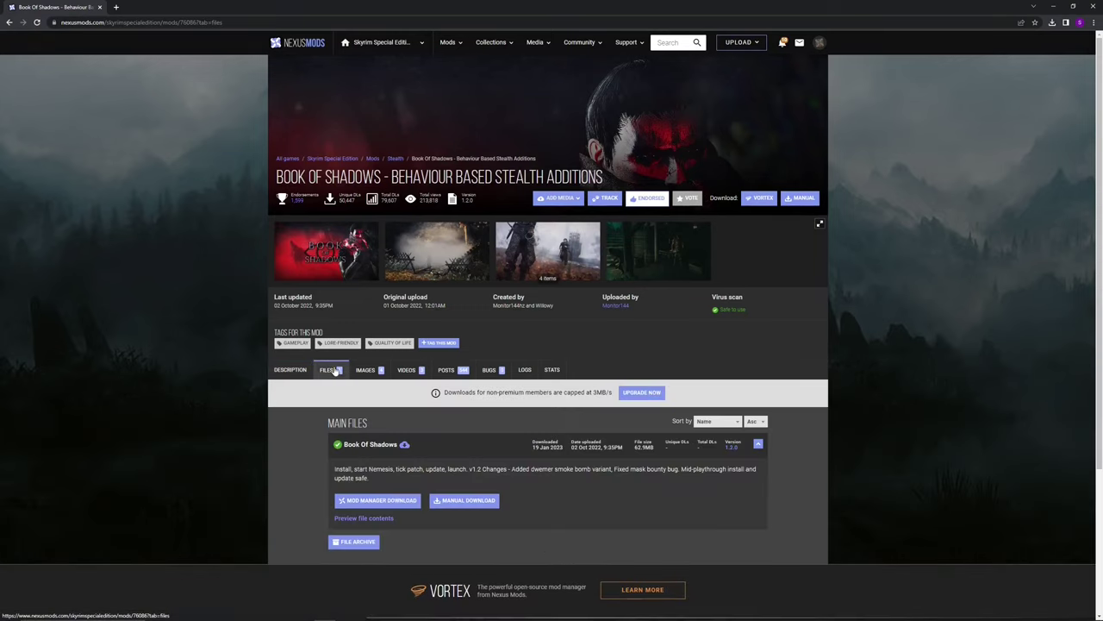
pyautogui.scroll(-2, 336, 369)
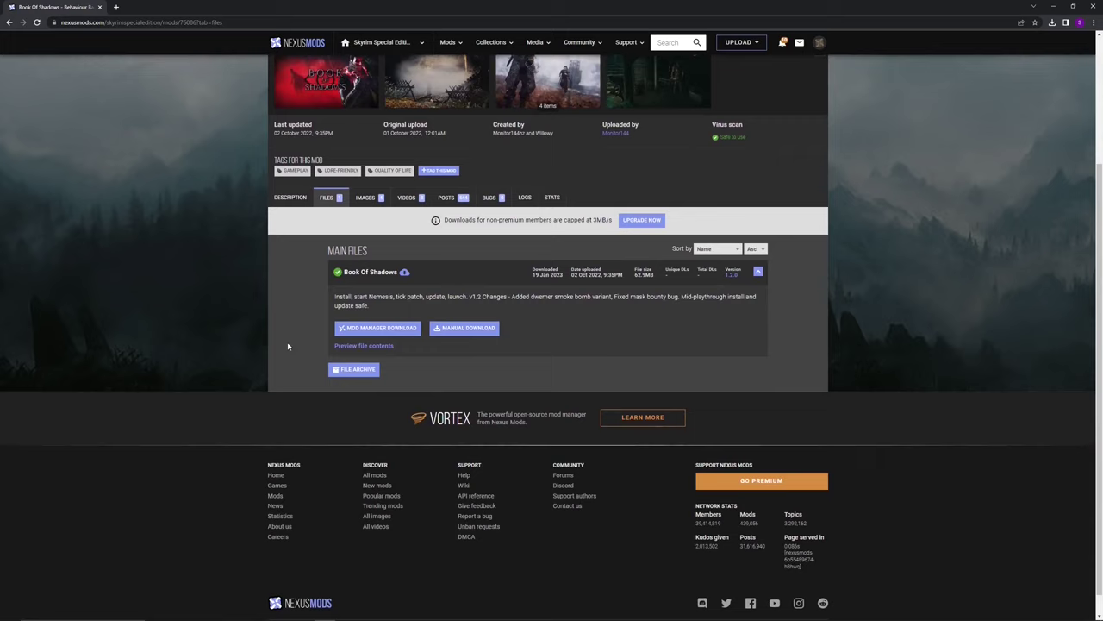
pyautogui.click(375, 329)
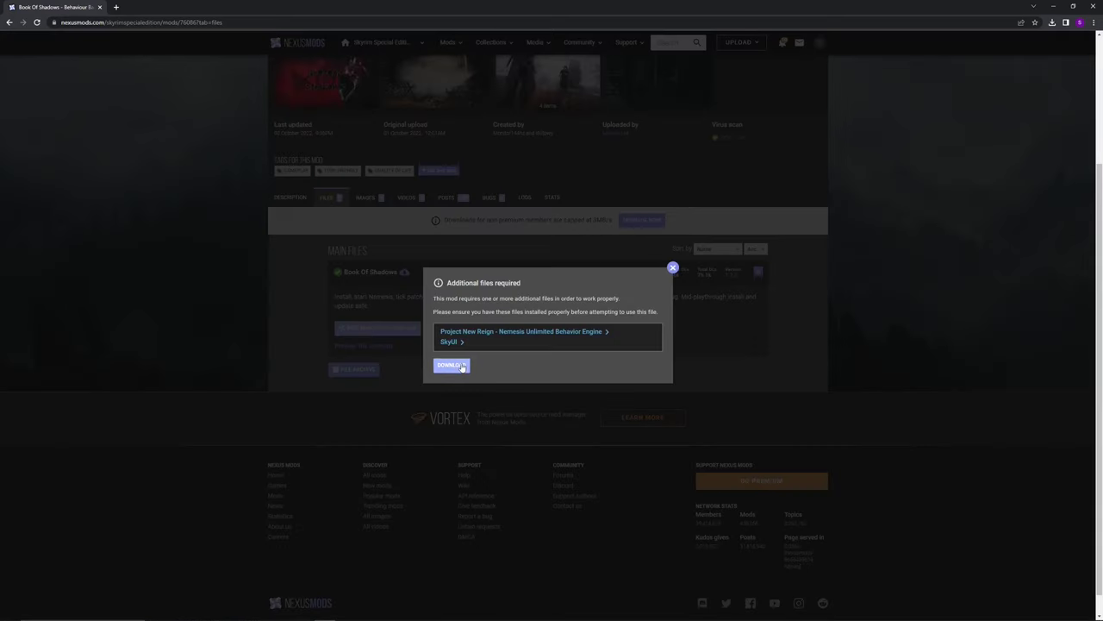
pyautogui.click(451, 365)
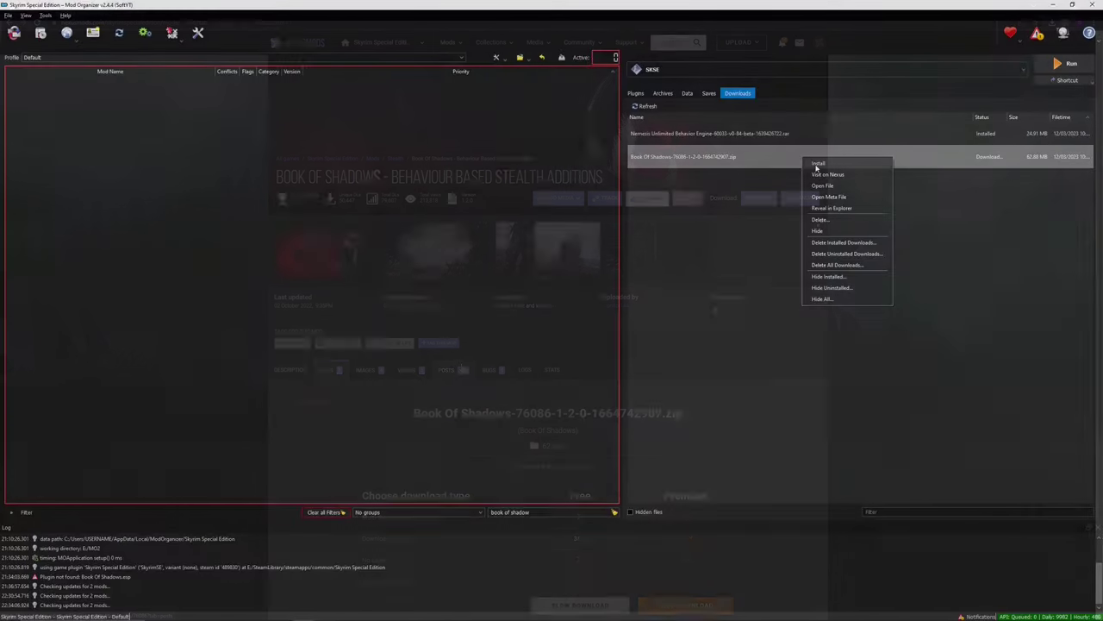
pyautogui.click(817, 164)
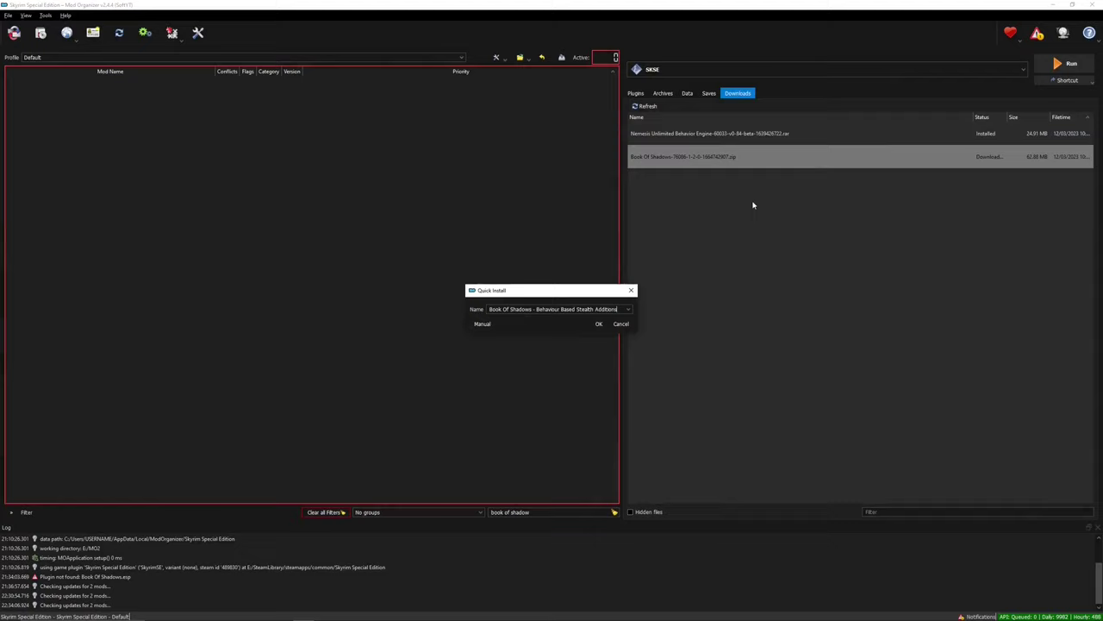
pyautogui.click(599, 326)
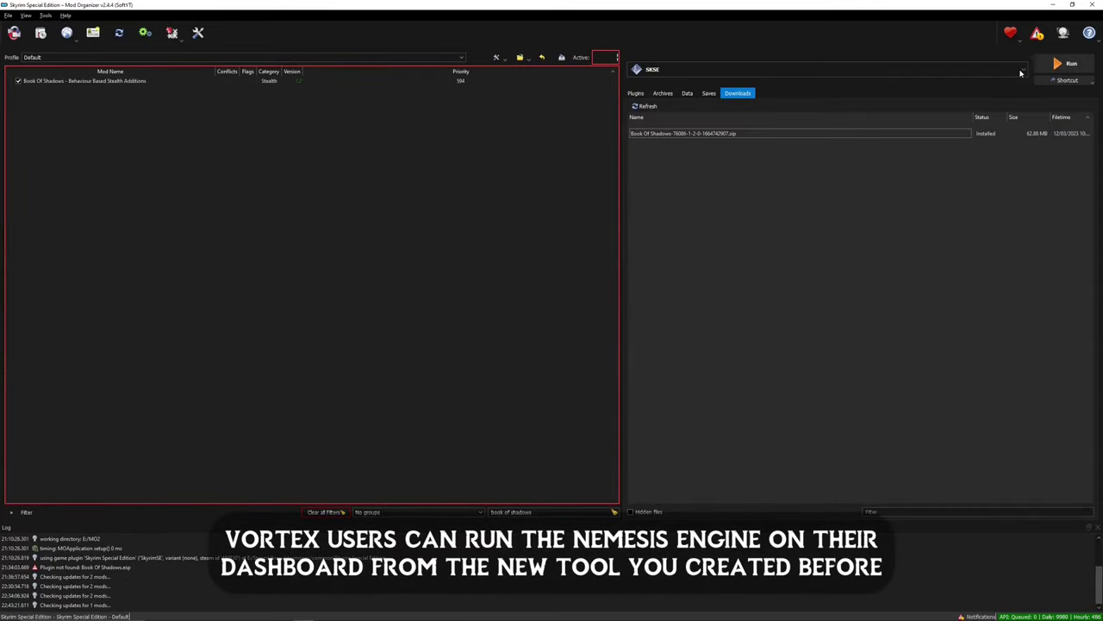
# Run Nemesis Unlimited Behavior Engine from Mod Organizer and enable Book Of Shadows in its mod list.
pyautogui.click(1022, 71)
pyautogui.click(948, 180)
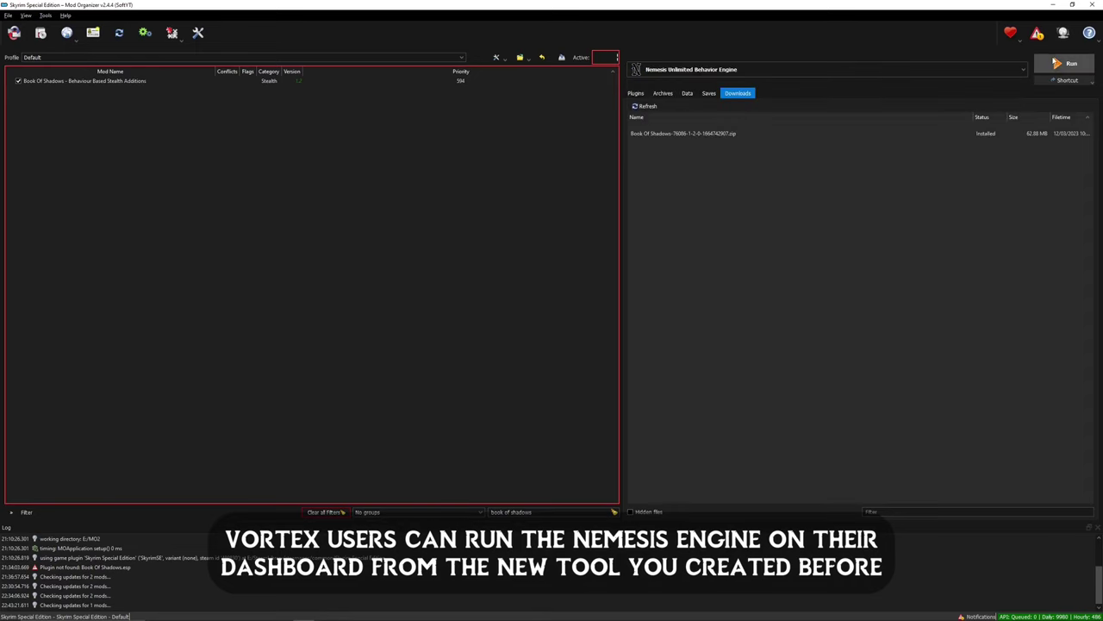
pyautogui.click(1067, 63)
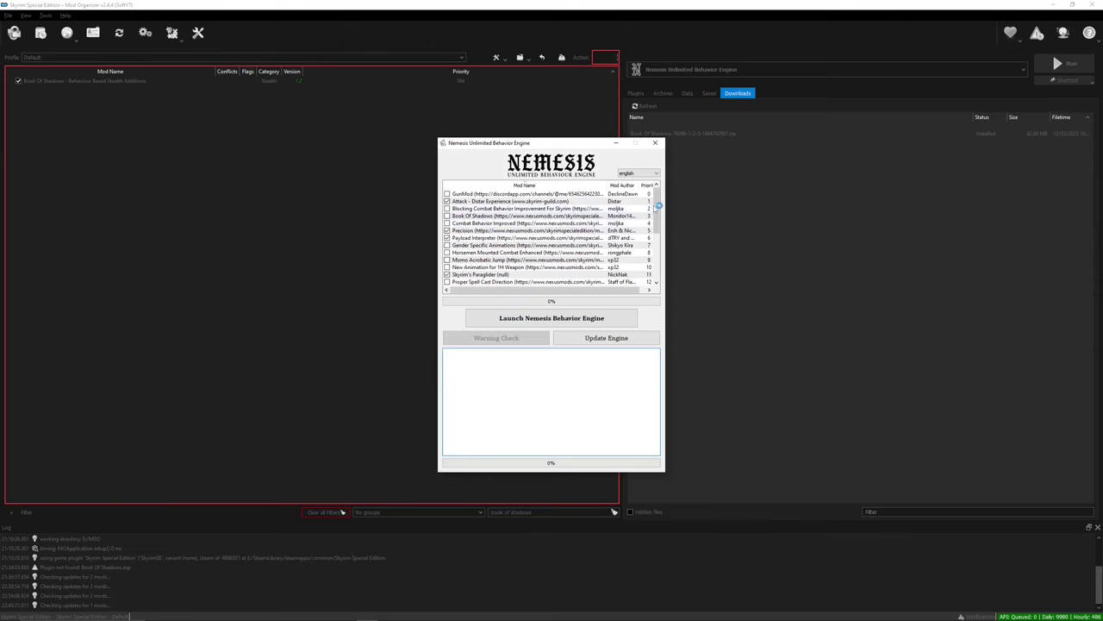
pyautogui.moveTo(658, 205)
pyautogui.mouseDown()
pyautogui.moveTo(658, 261)
pyautogui.moveTo(657, 206)
pyautogui.mouseUp()
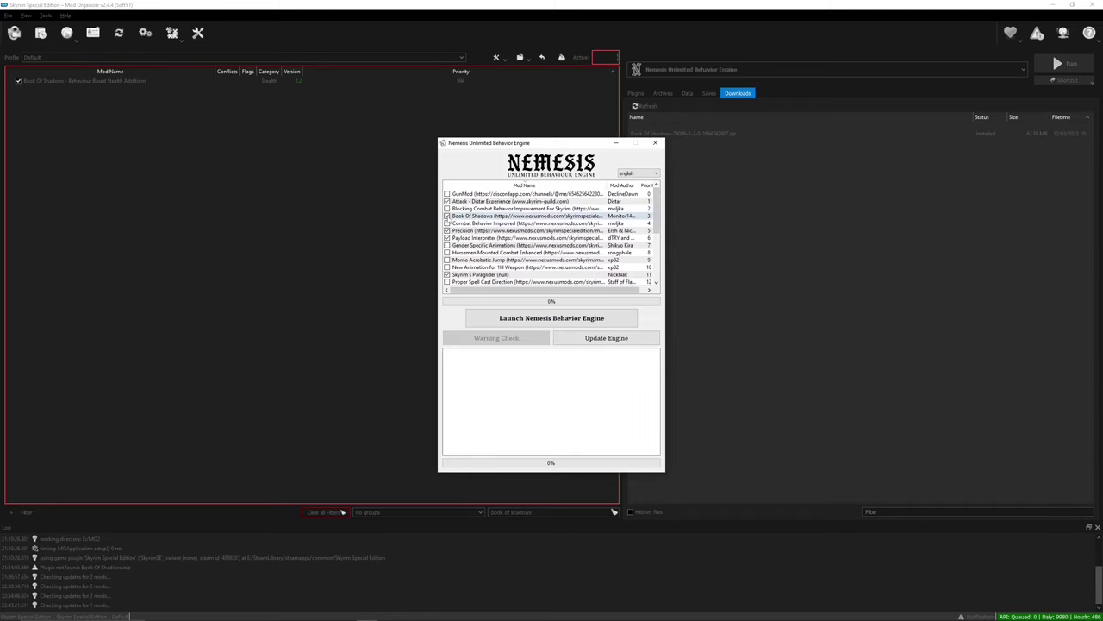
# Update the Nemesis engine and generate the behaviors, closing the Nemesis window when done.
pyautogui.click(606, 338)
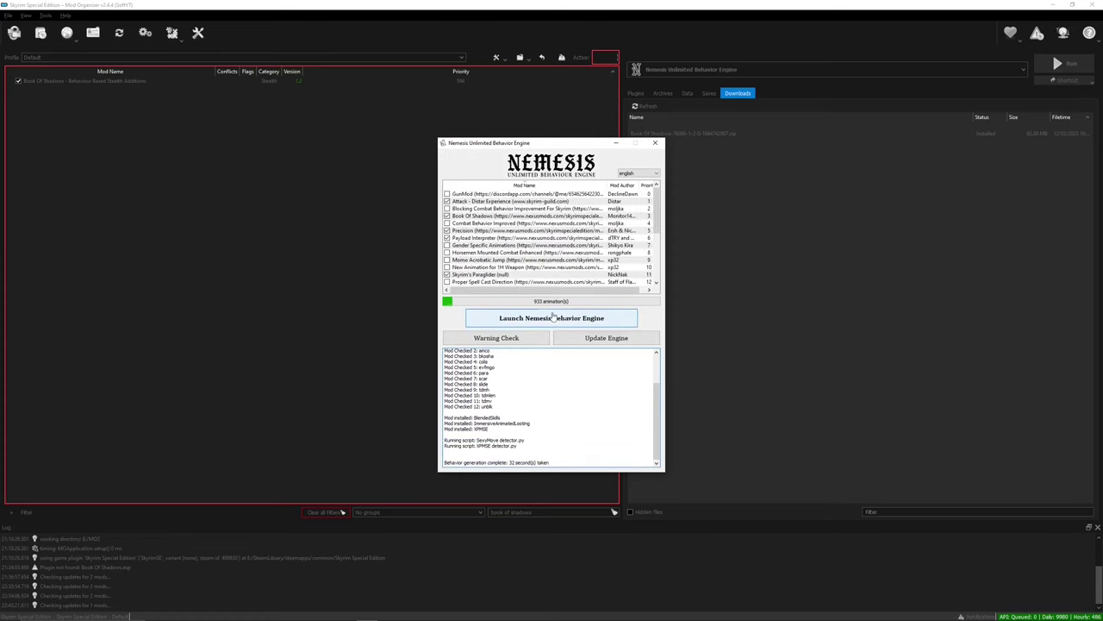
pyautogui.click(655, 142)
# Choose SKSE as the program to run in Mod Organizer.
pyautogui.click(1022, 73)
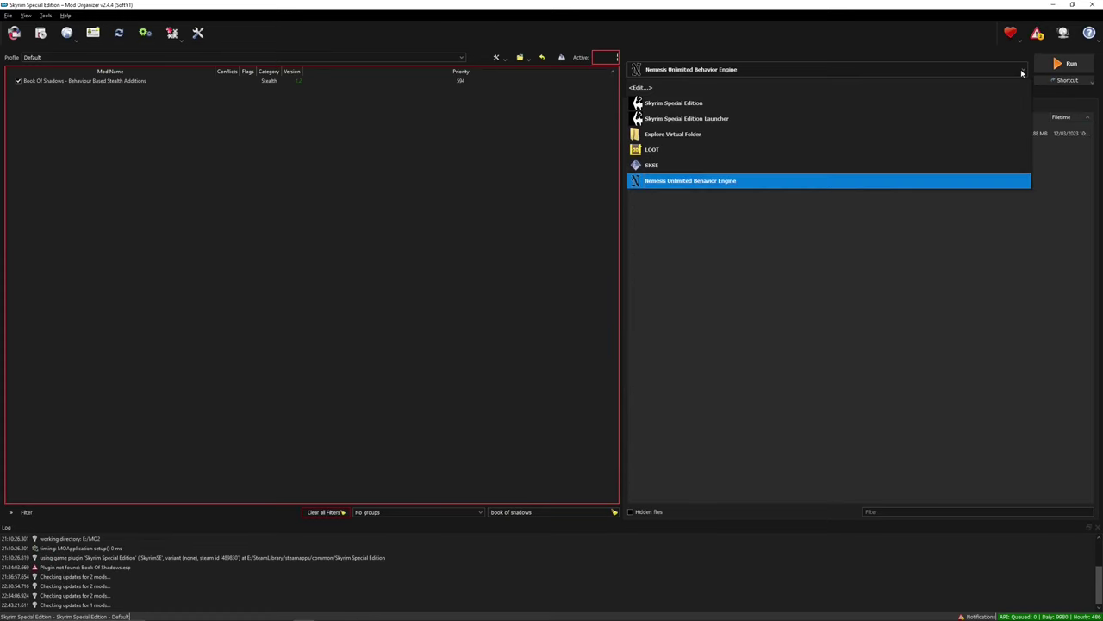
pyautogui.click(797, 165)
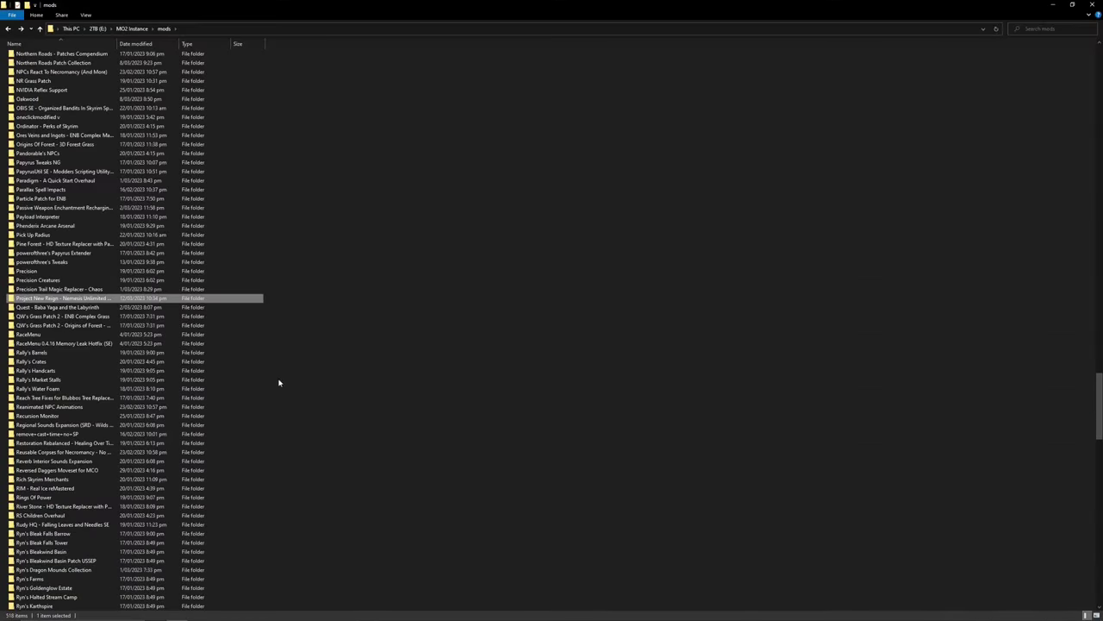
# Set the Nemesis Unlimited Behavior Engine application in the Project New Reign mod's Nemesis_Engine folder to run in compatibility mode for Windows 8.
pyautogui.doubleClick(164, 301)
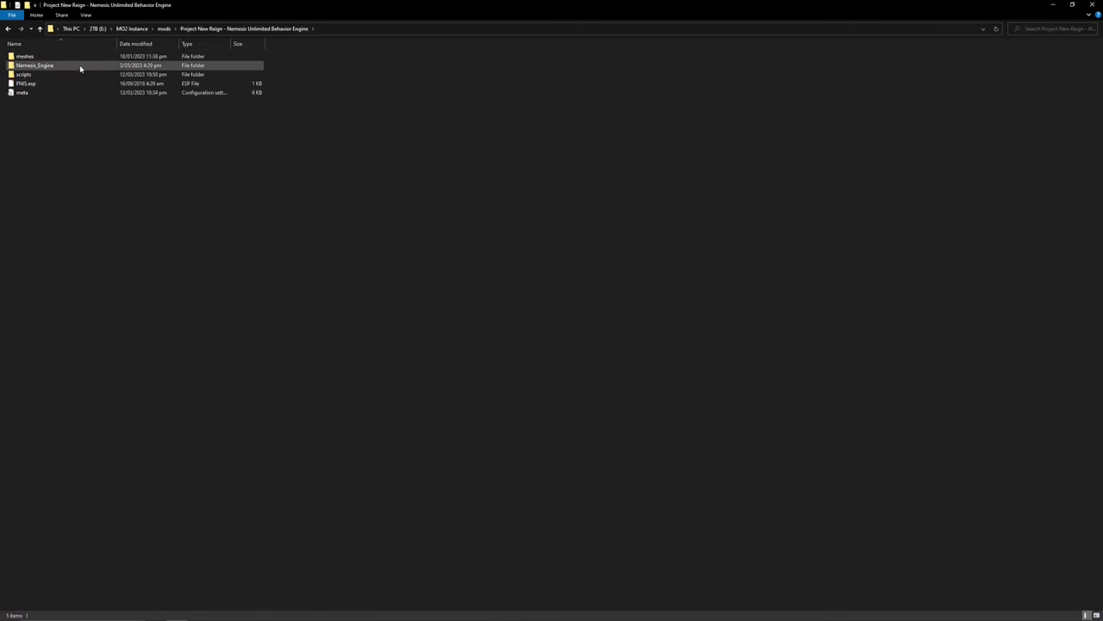
pyautogui.doubleClick(80, 64)
pyautogui.click(67, 200)
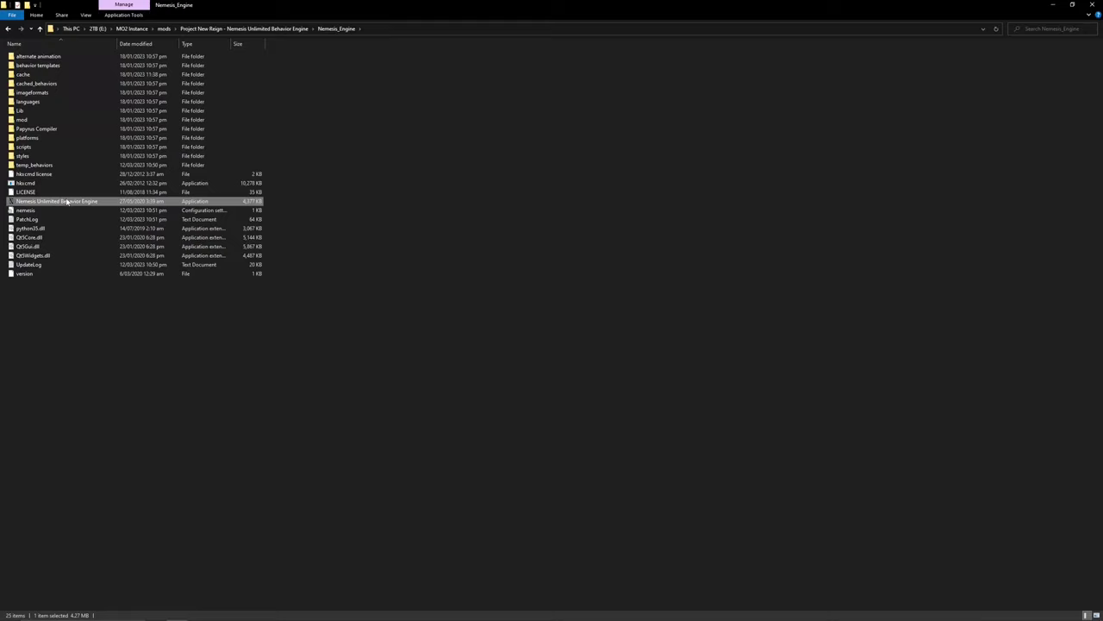
pyautogui.rightClick(146, 204)
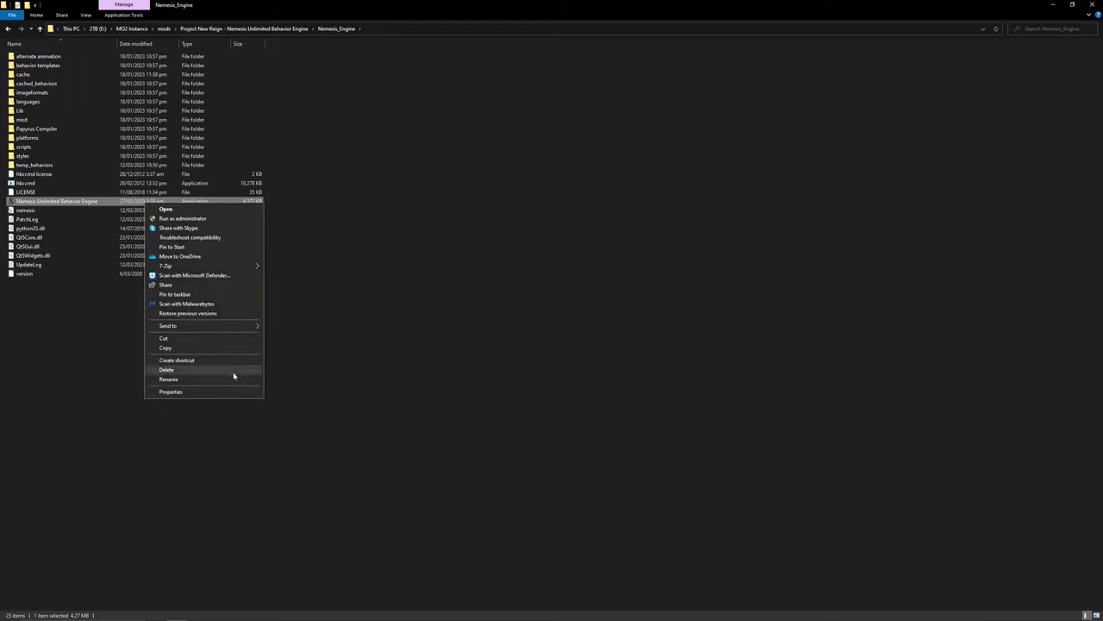
pyautogui.click(202, 389)
pyautogui.click(184, 224)
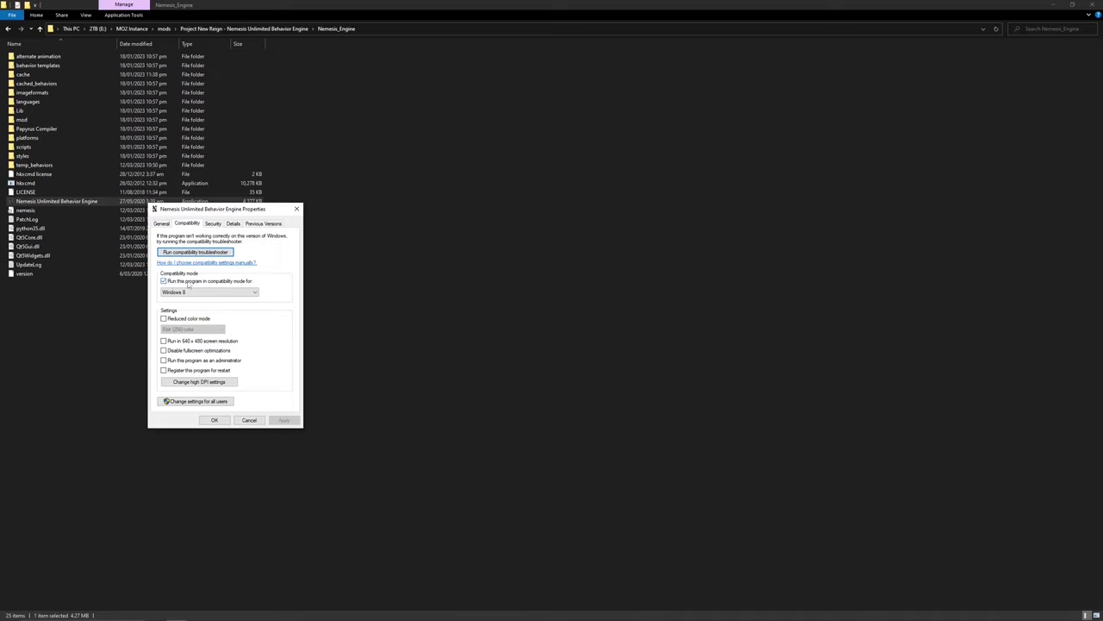
pyautogui.click(245, 292)
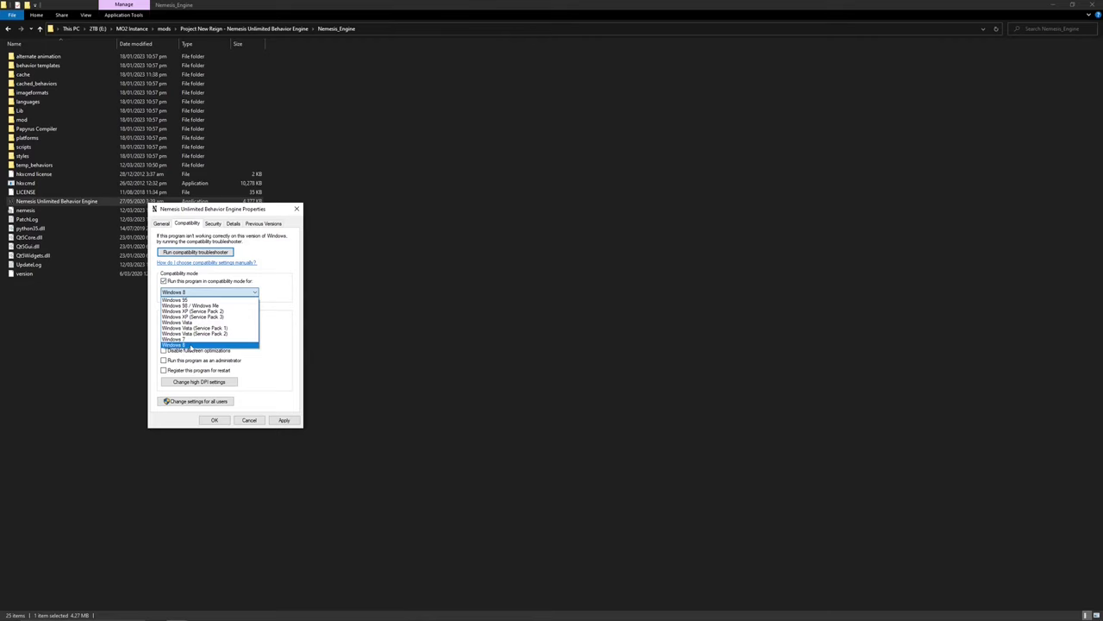
pyautogui.click(172, 345)
pyautogui.click(285, 421)
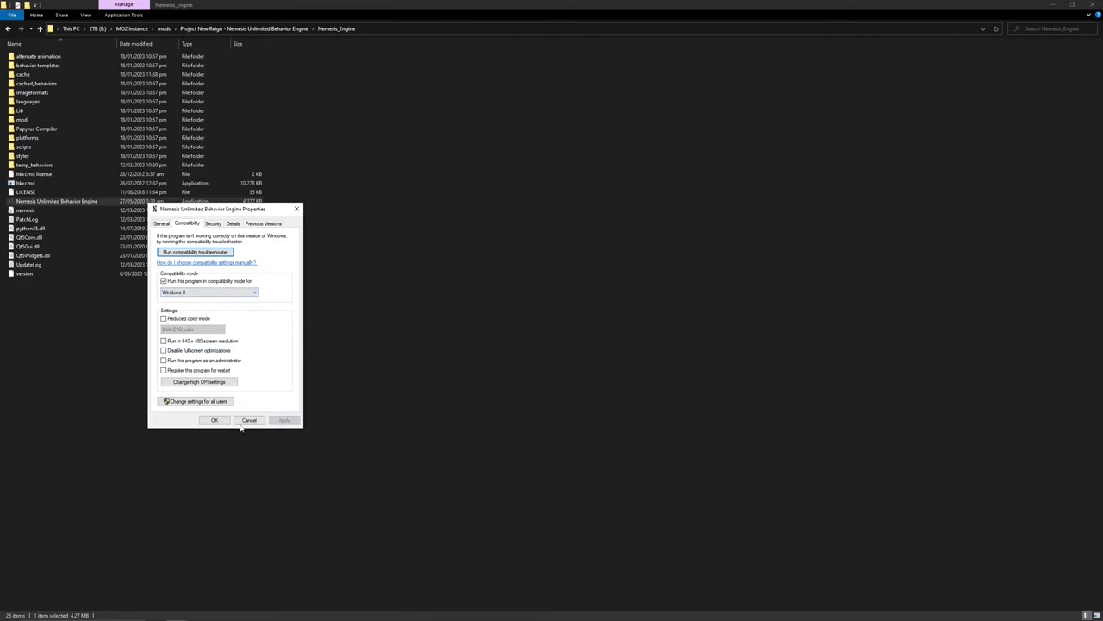
pyautogui.click(214, 421)
# Switch to the Nemesis page on Nexus Mods in the browser and look through its bug reports.
pyautogui.hotkey('alt', 'Tab')
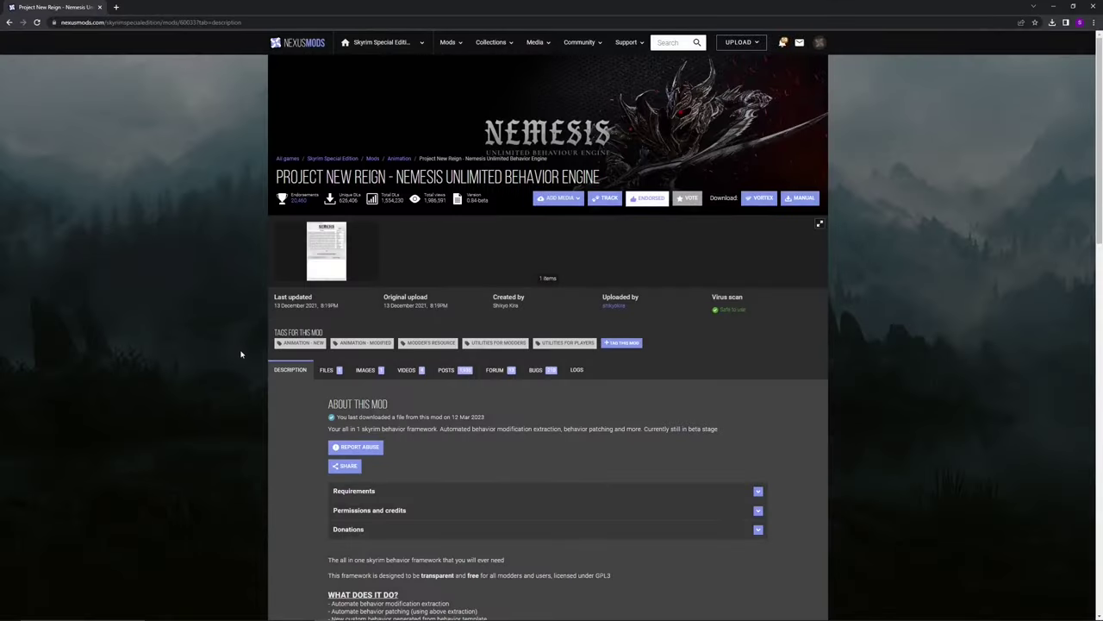
pyautogui.click(535, 370)
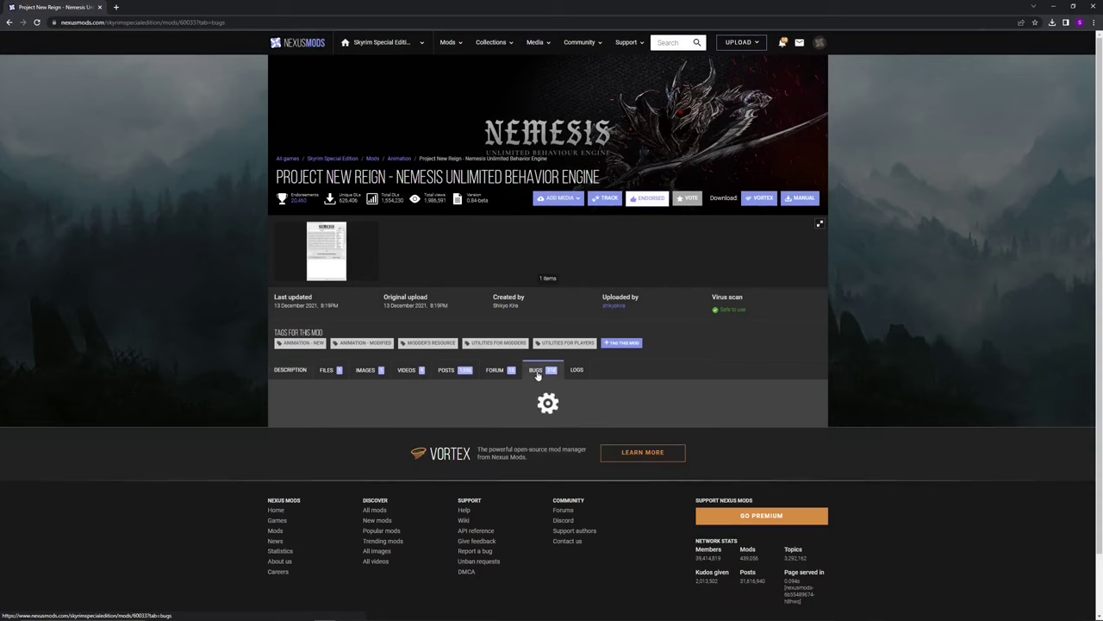
pyautogui.scroll(-1, 298, 439)
pyautogui.scroll(-4, 298, 439)
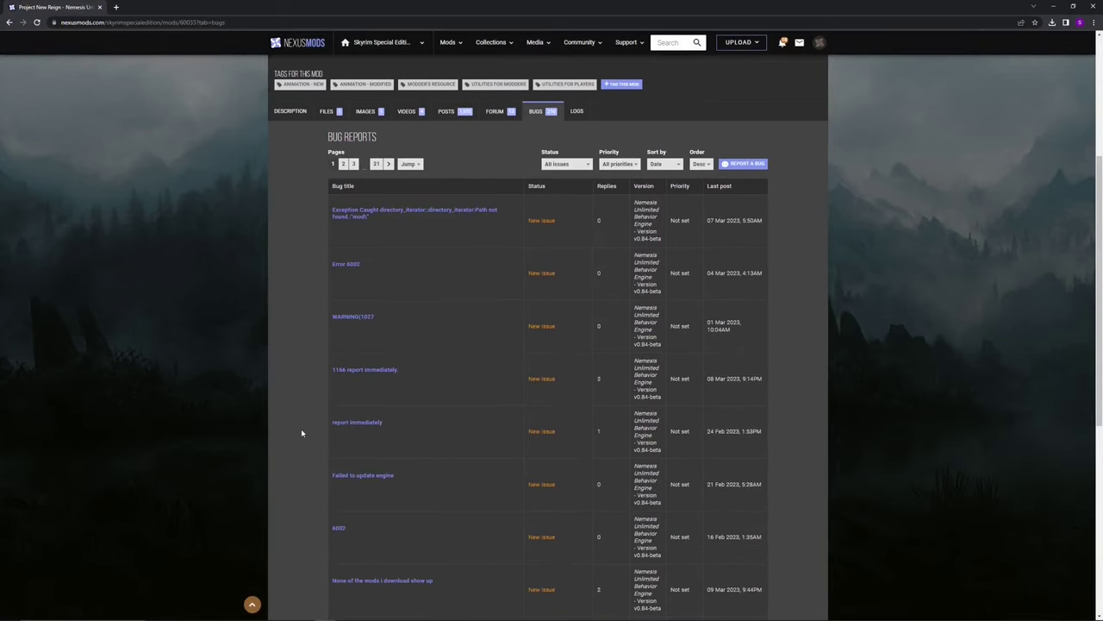
pyautogui.scroll(-3, 301, 428)
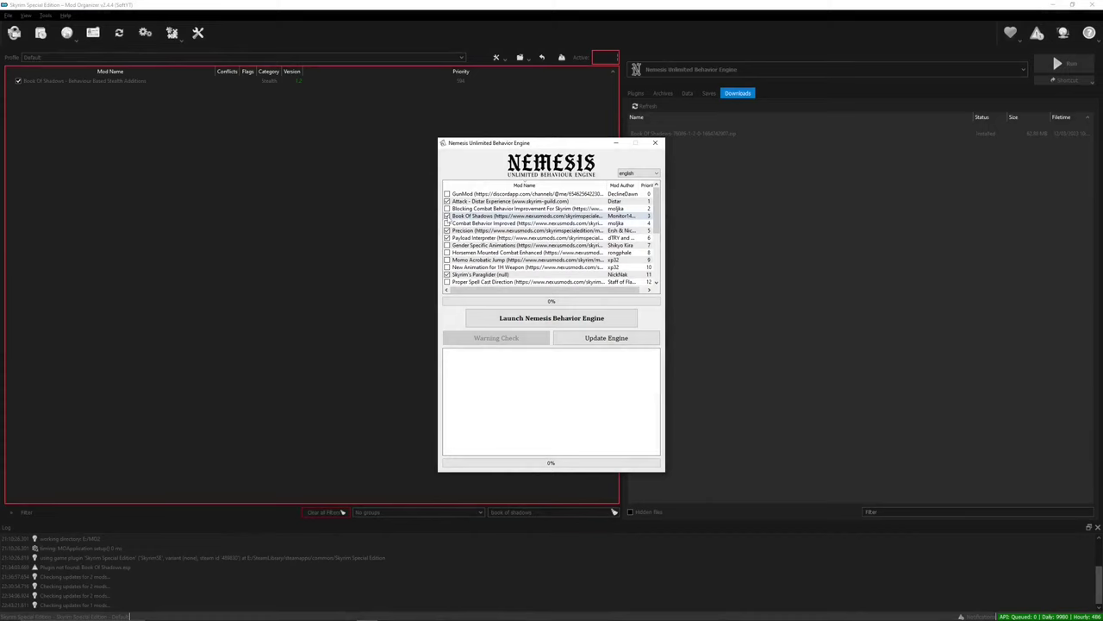
# Update the engine again with Book Of Shadows enabled and launch the Nemesis behavior generation.
pyautogui.click(606, 337)
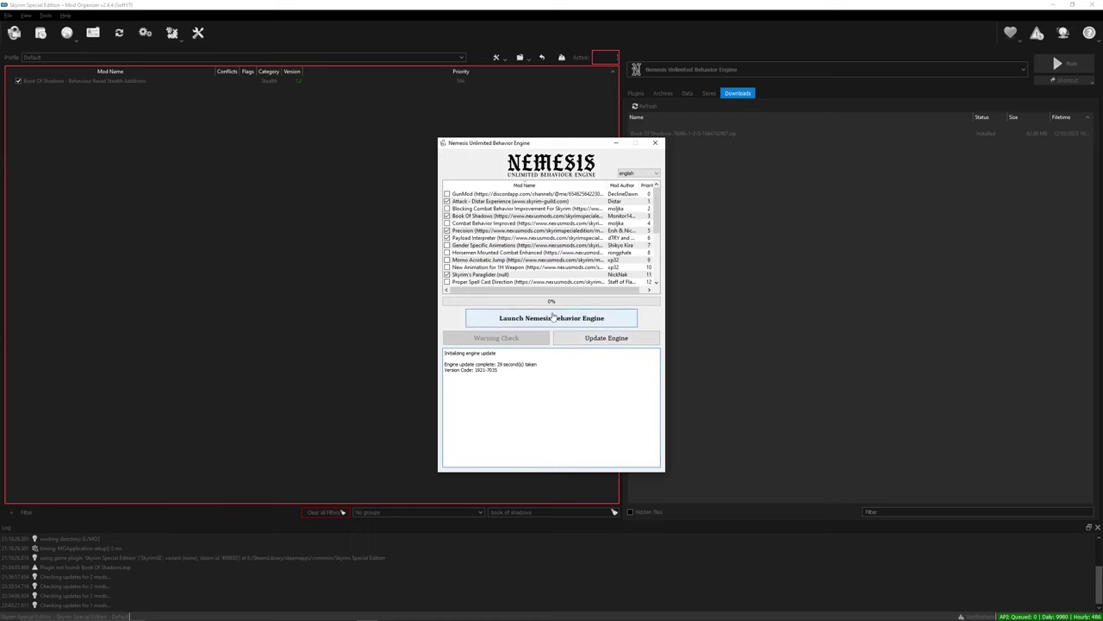
pyautogui.click(553, 316)
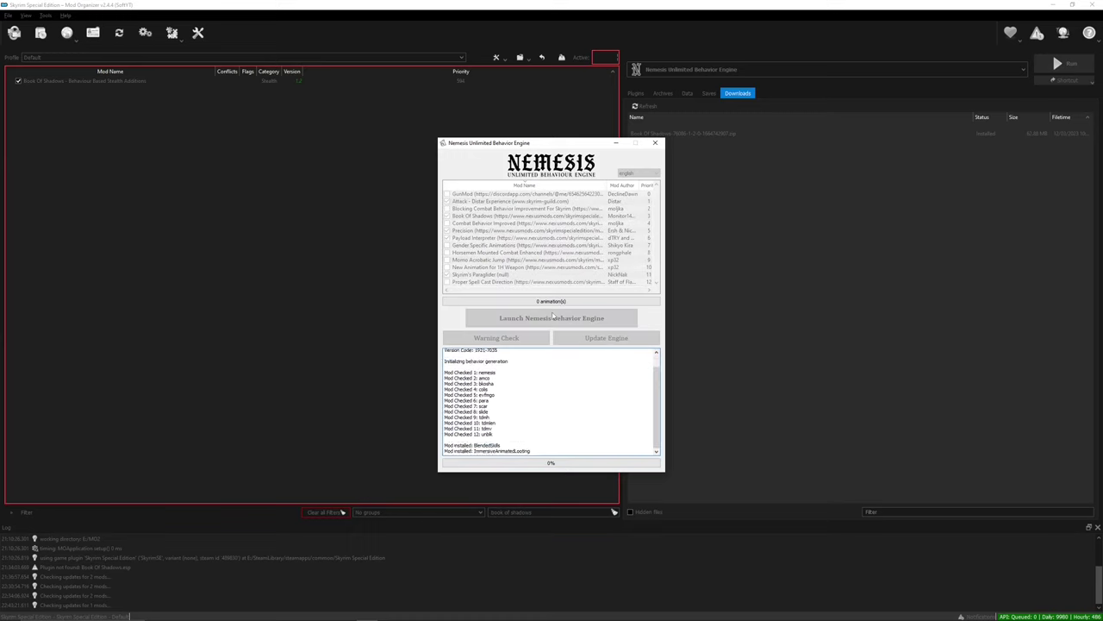